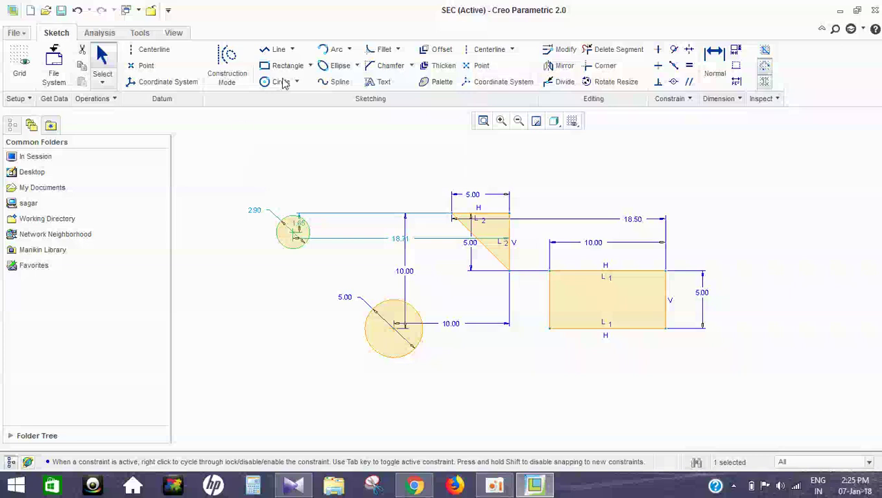
Draw two tangent lines along opposite outer sides joining the small circle to the 5.00 circle using Line Tangent.
left_click(293, 49)
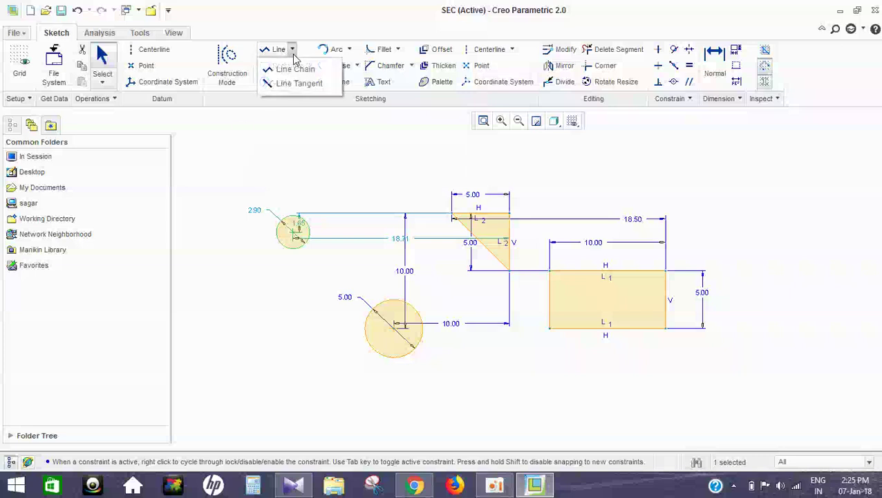
left_click(303, 89)
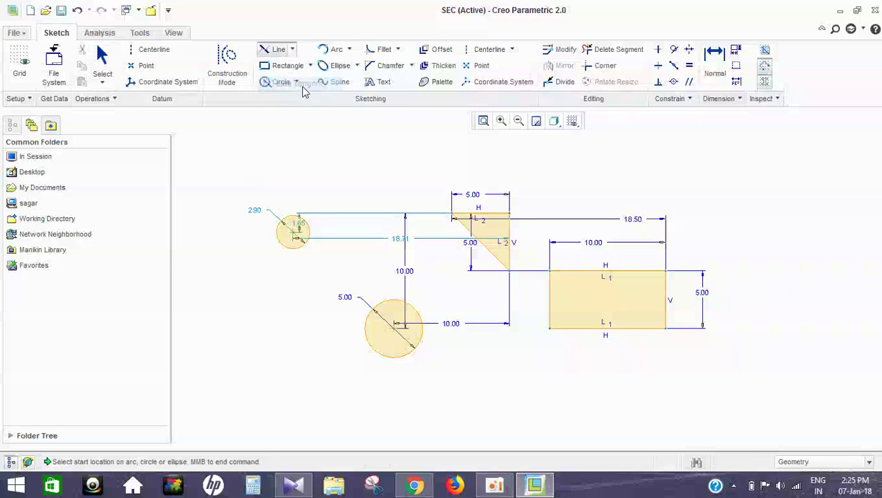
left_click(279, 245)
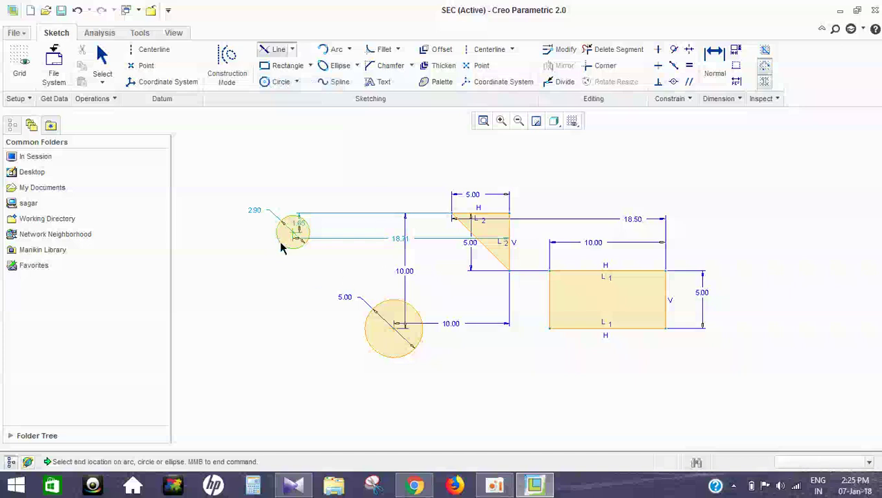
left_click(371, 349)
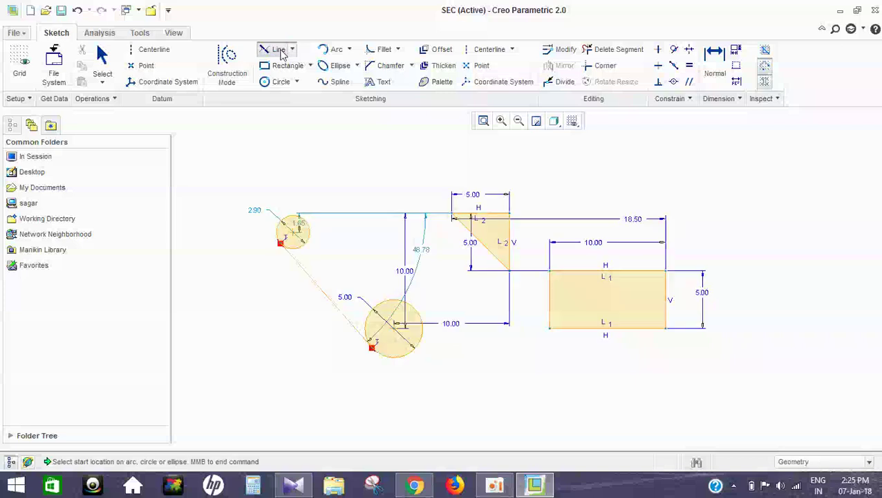
left_click(308, 228)
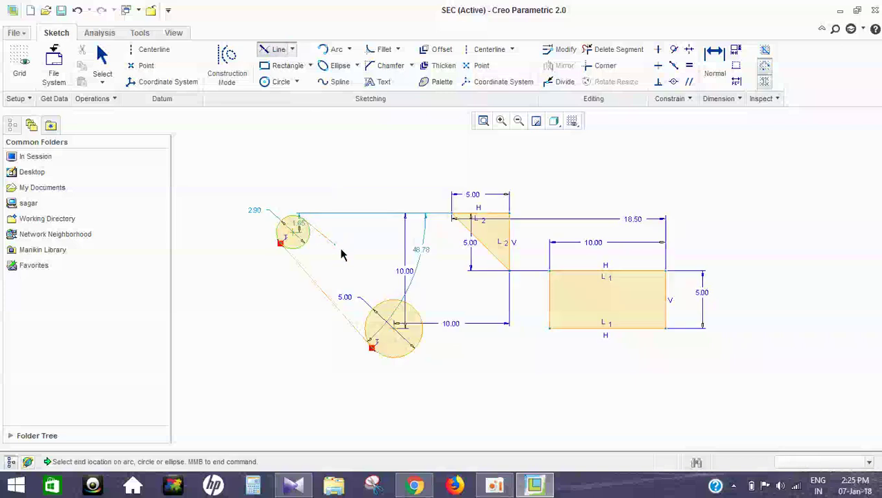
left_click(408, 306)
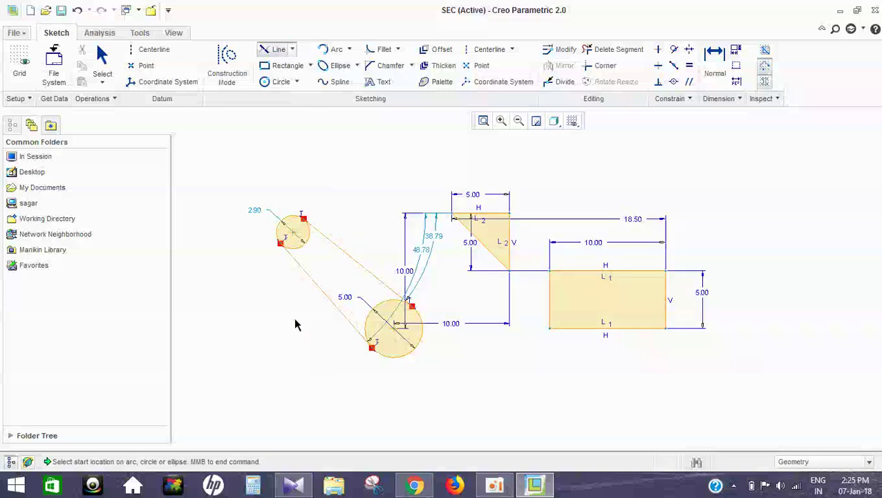
left_click(103, 55)
Delete the triangle and the rectangle, keeping only the two circles and their tangent lines.
scroll(371, 211, "up", 1)
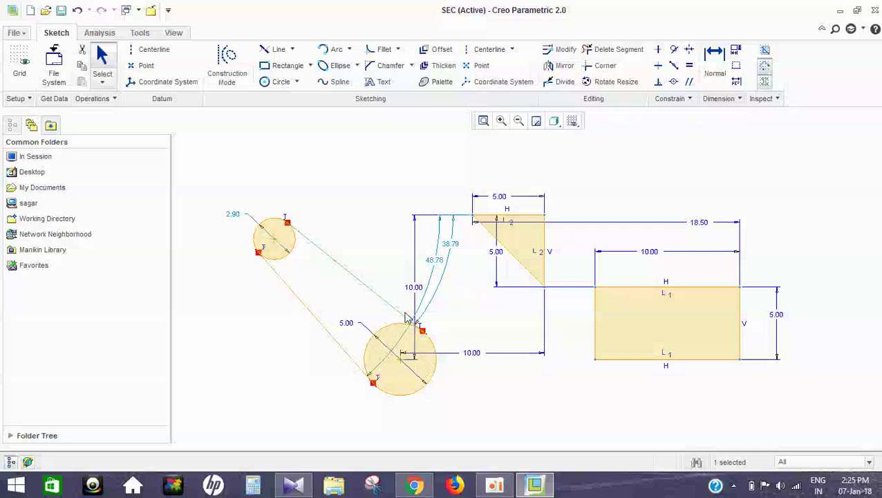
scroll(449, 259, "down", 1)
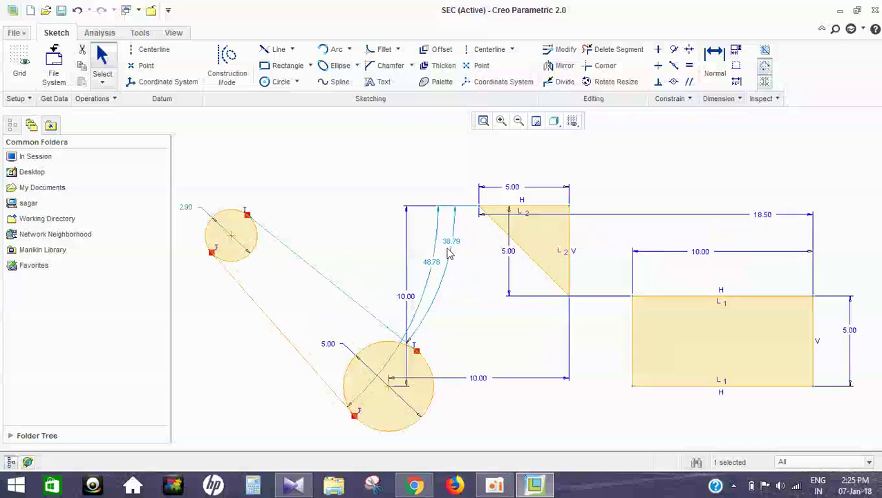
scroll(460, 198, "up", 1)
mouse_move(450, 173)
left_mouse_down()
mouse_move(677, 246)
mouse_move(745, 378)
mouse_move(760, 365)
left_mouse_up()
key("Delete")
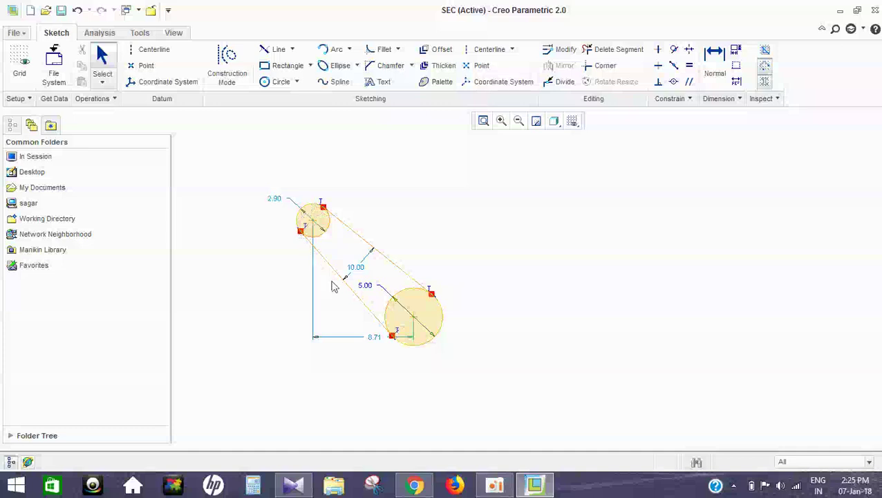
Delete the small circle, and undo that deletion.
left_click(323, 238)
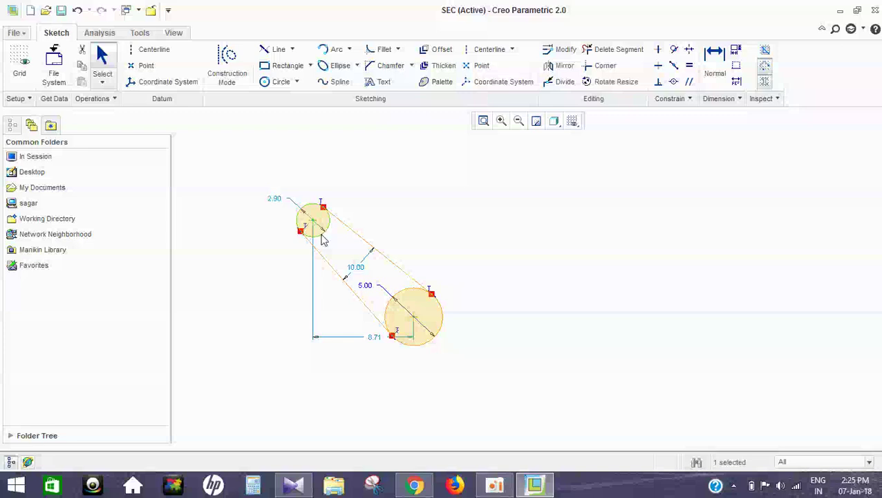
key("Delete")
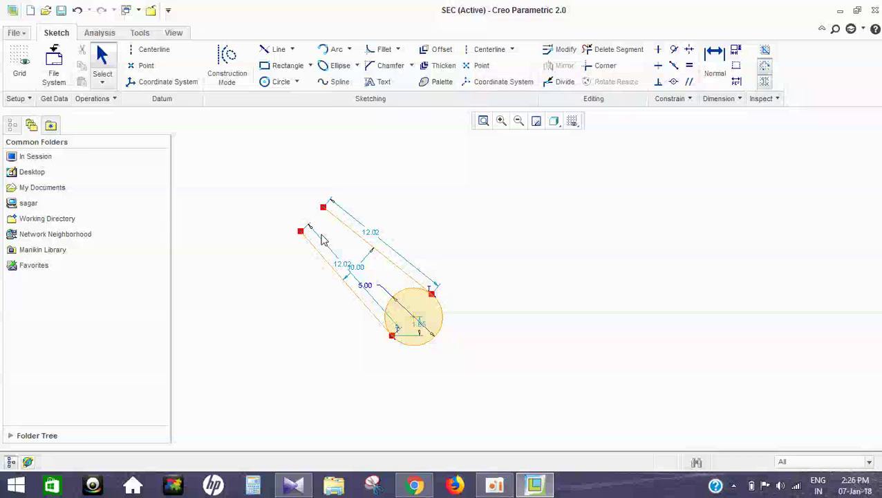
key("ctrl+z")
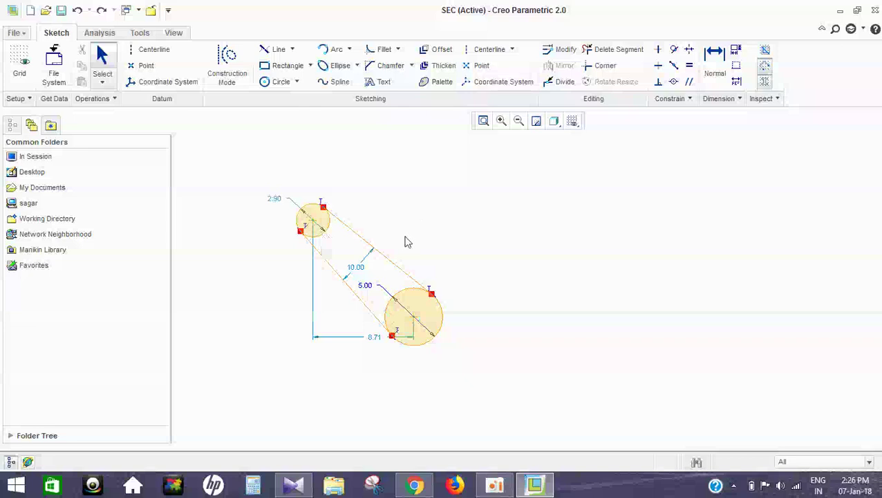
Trim away both circles' inner arcs between the tangent lines with Delete Segment to leave one closed outline.
left_click(611, 54)
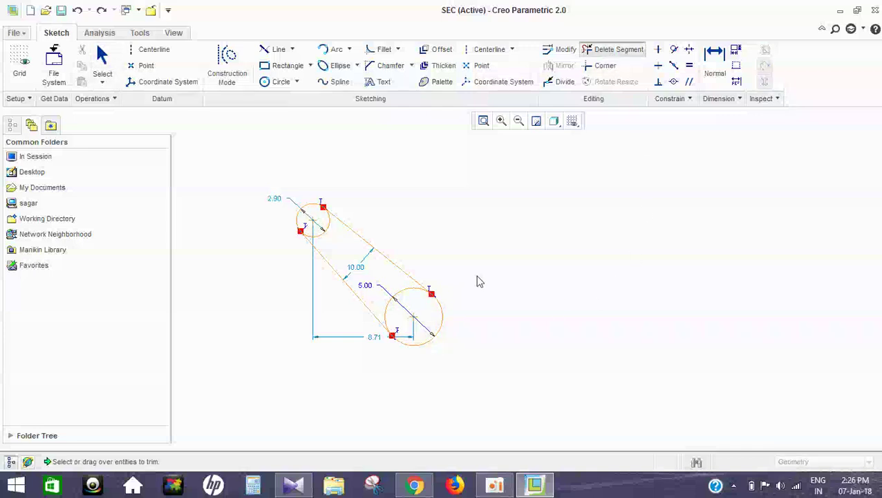
left_click(323, 233)
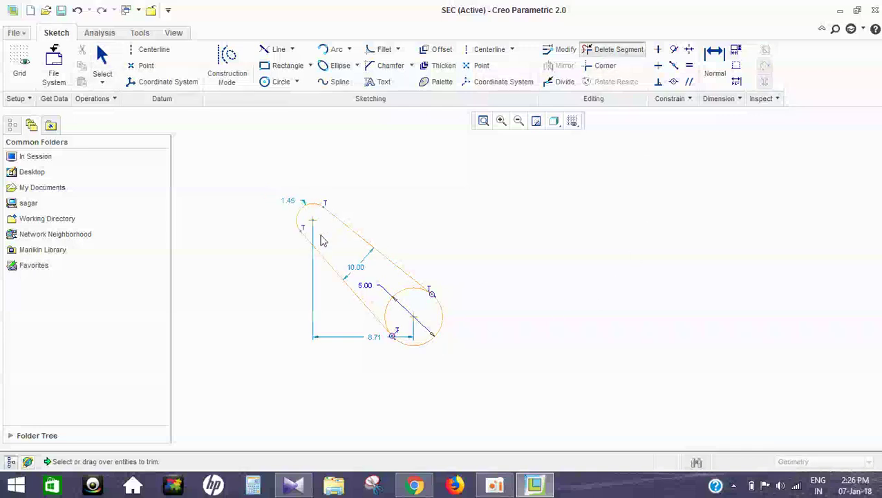
left_click(392, 302)
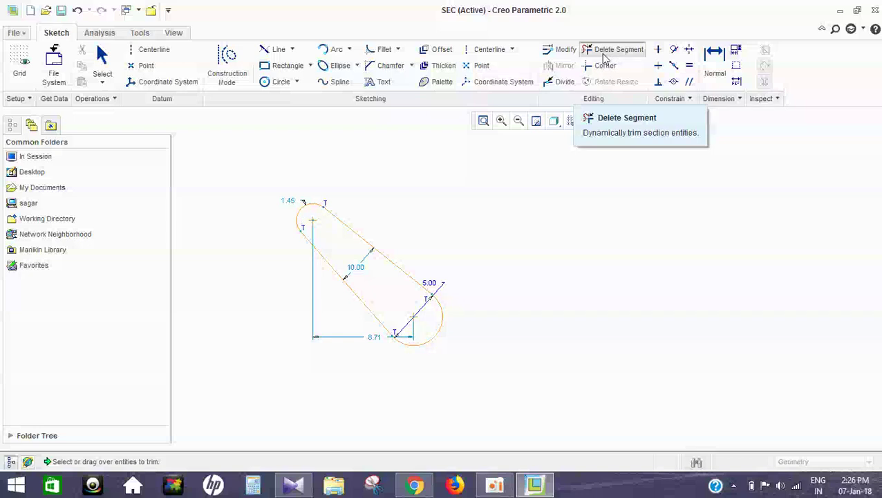
middle_click(492, 198)
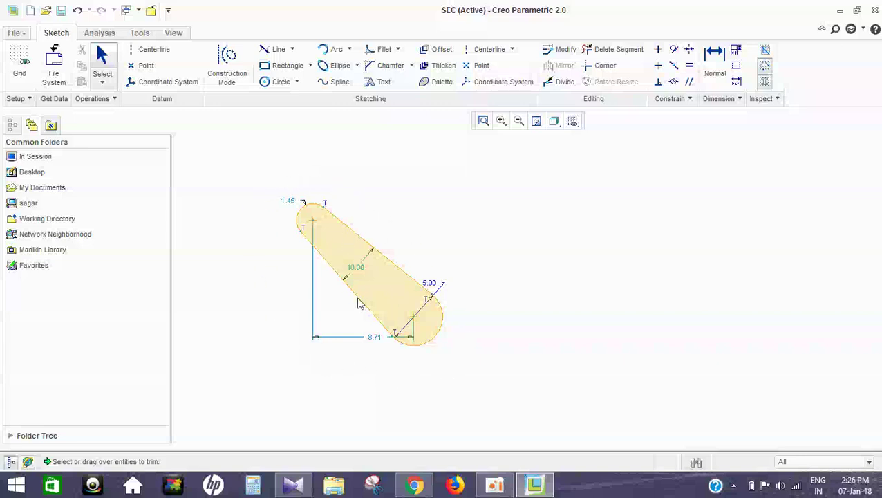
Dimension the distance between the two arc centres and set it to 15.
left_click(717, 69)
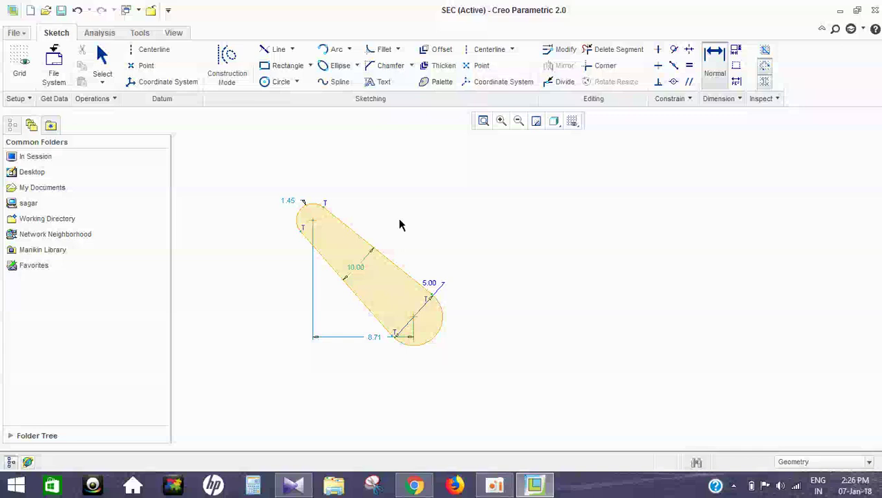
middle_click(394, 235)
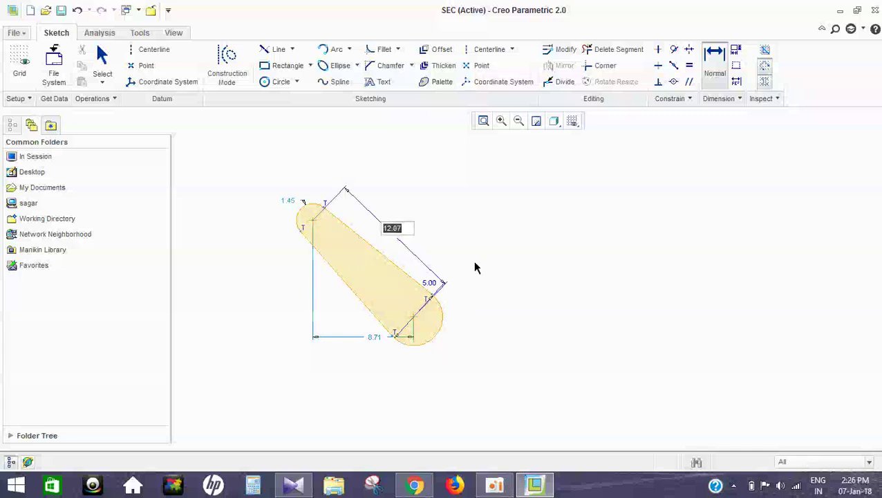
type("15")
key("Return")
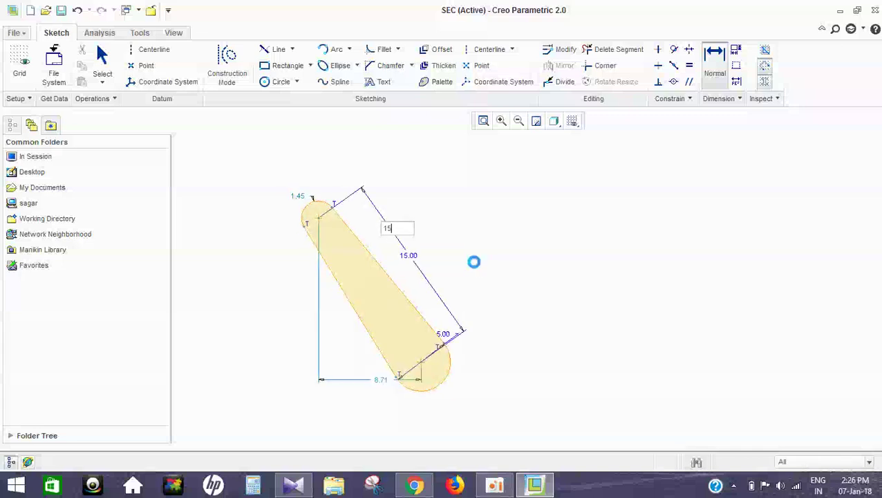
scroll(385, 271, "up", 2)
scroll(386, 269, "down", 3)
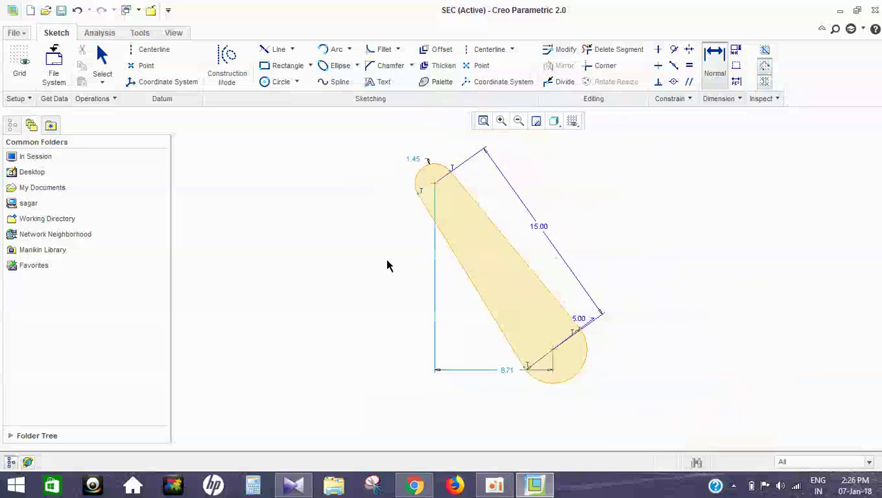
scroll(388, 166, "up", 1)
scroll(399, 174, "down", 1)
left_click(292, 50)
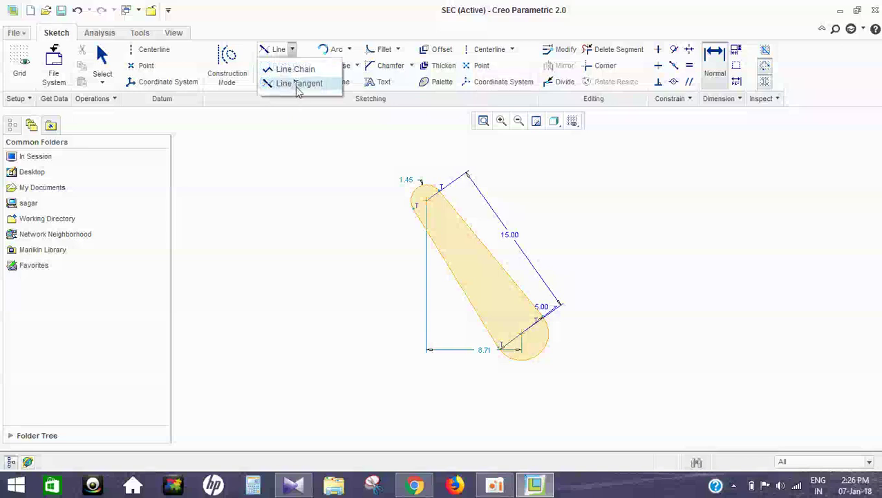
left_click(296, 84)
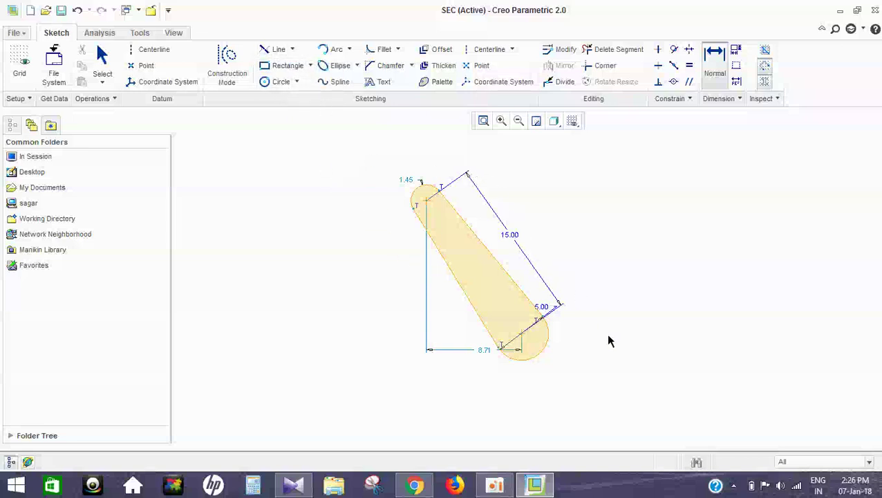
middle_click(340, 228)
Delete the entire tapered profile together with its dimensions and constraints.
mouse_move(351, 131)
left_mouse_down()
mouse_move(578, 216)
mouse_move(648, 454)
mouse_move(631, 433)
left_mouse_up()
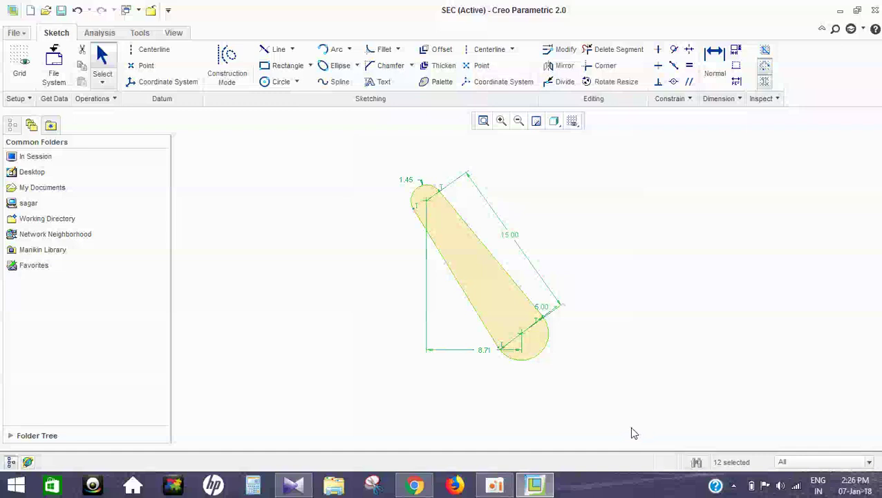
key("Delete")
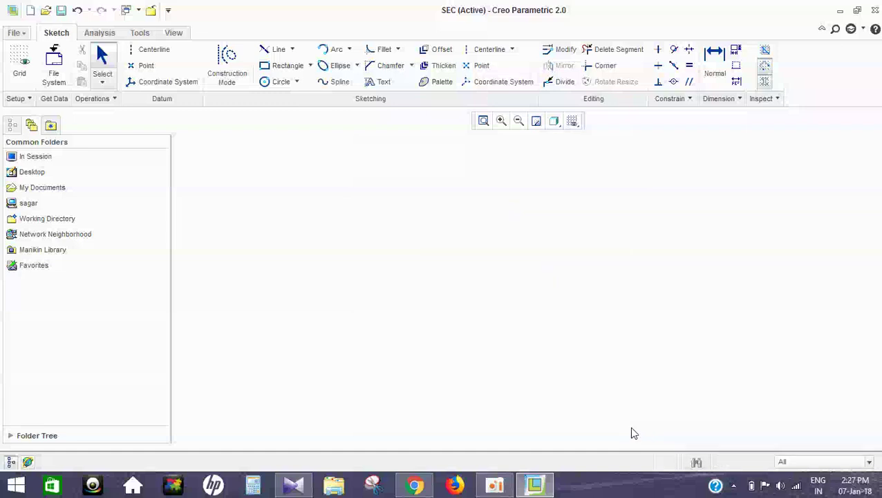
Sketch a corner rectangle about 15.9 wide and 8.7 high in the empty sketch.
left_click(291, 49)
left_click(294, 68)
left_click(310, 69)
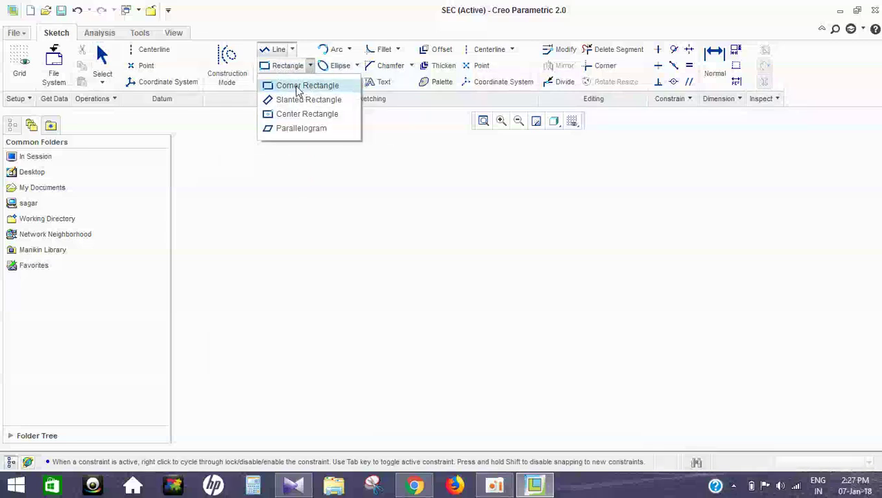
left_click(302, 88)
left_click(258, 176)
left_click(366, 245)
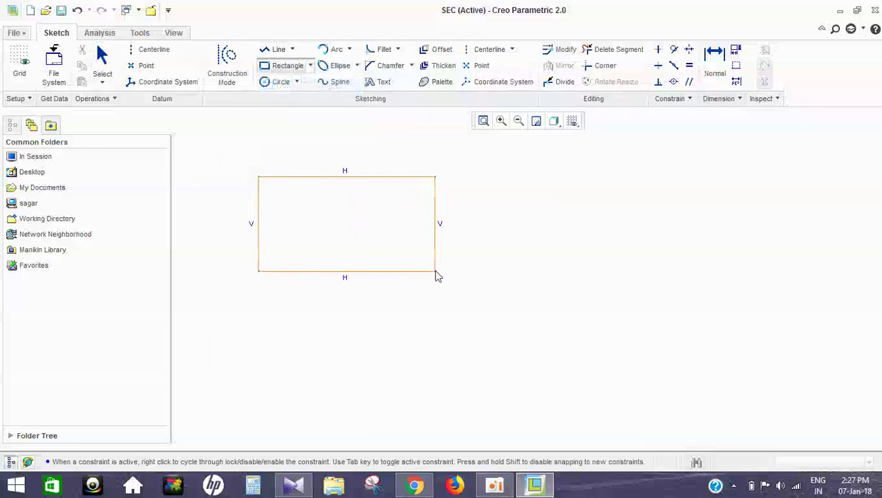
left_click(430, 270)
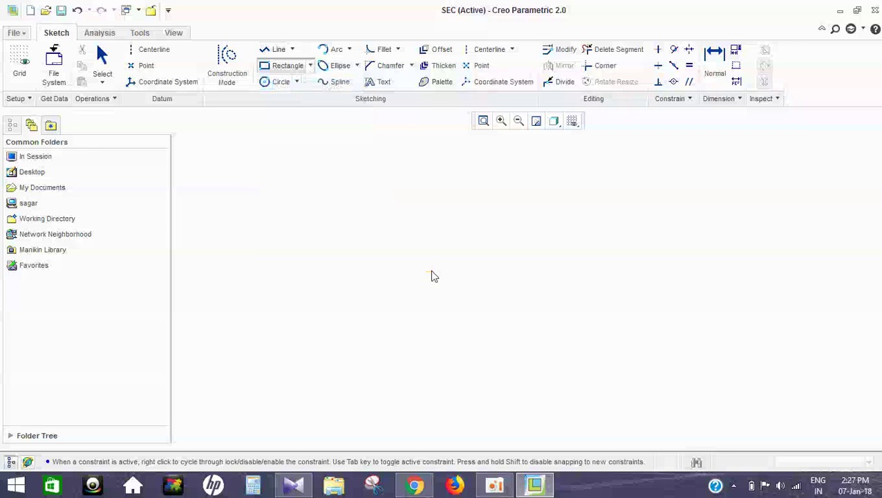
middle_click(458, 344)
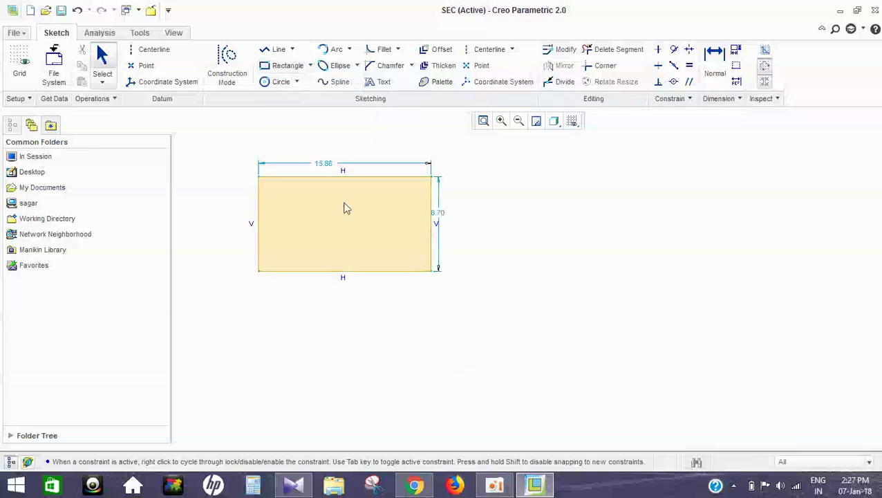
Set the rectangle's width to 20 and height to 10, and move the height dimension farther outside it.
double_click(328, 164)
type("20")
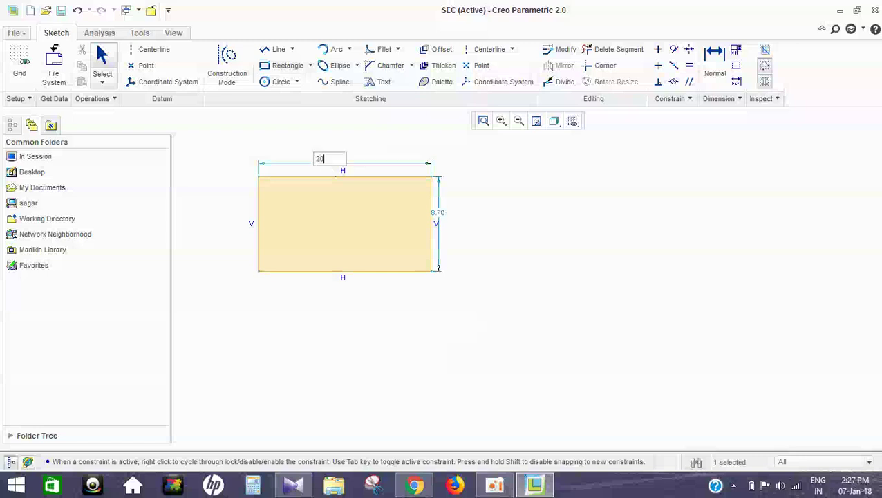
key("Return")
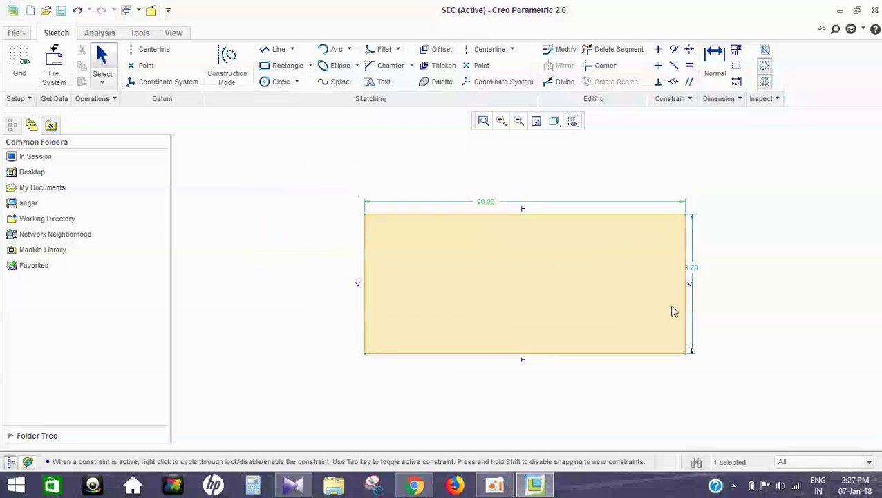
double_click(692, 268)
type("10")
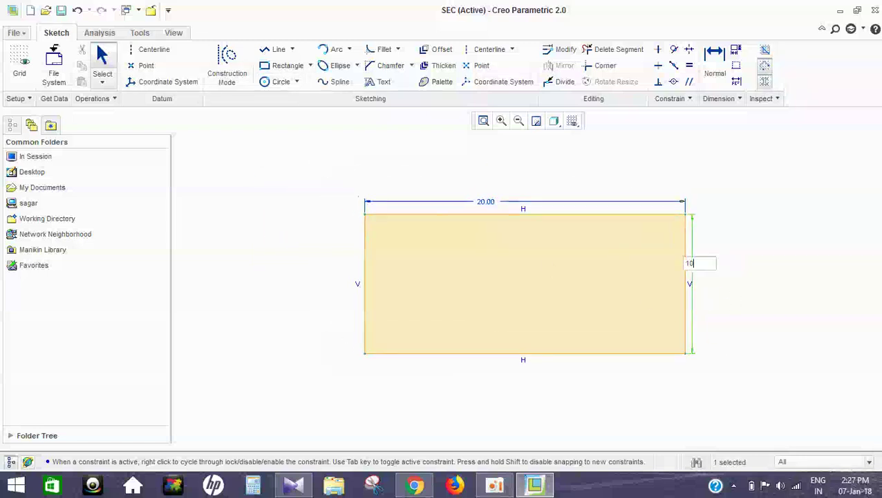
key("Return")
left_click_drag(699, 276, 731, 262)
scroll(536, 207, "down", 3)
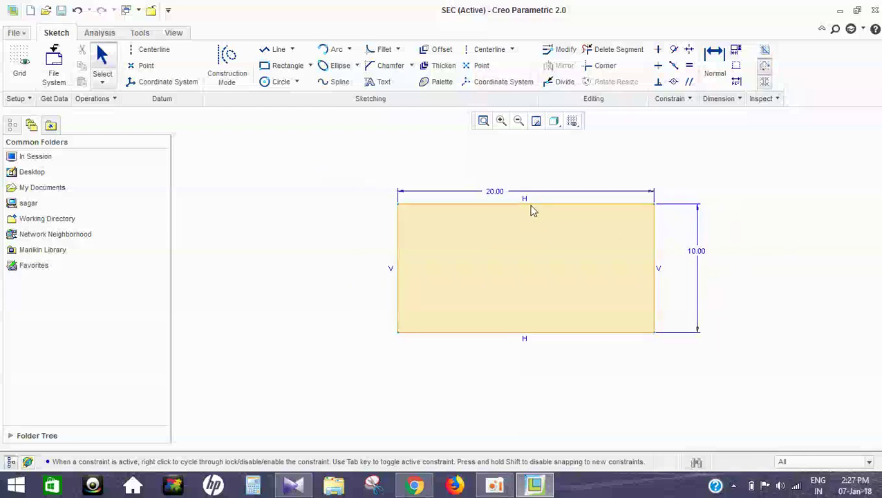
mouse_move(535, 205)
middle_mouse_down("shift")
mouse_move(463, 188)
mouse_move(478, 210)
middle_mouse_up("shift")
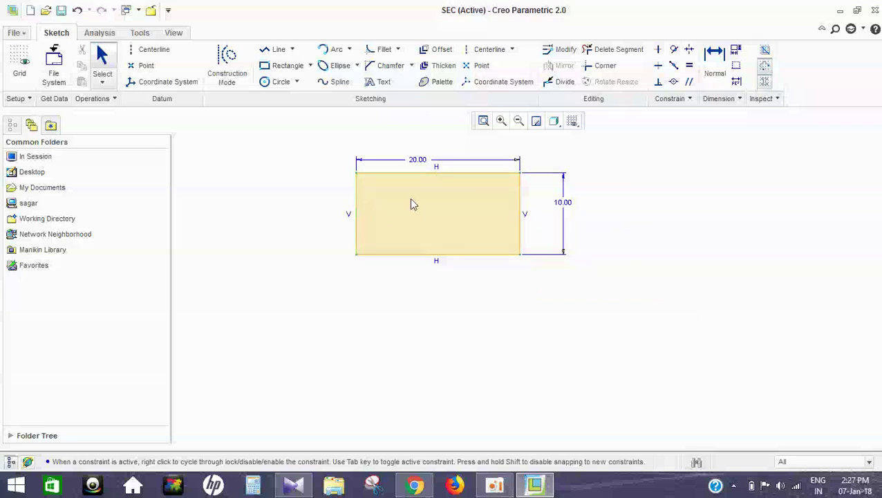
mouse_move(424, 208)
left_mouse_down()
mouse_move(452, 222)
mouse_move(386, 209)
mouse_move(387, 216)
left_mouse_up()
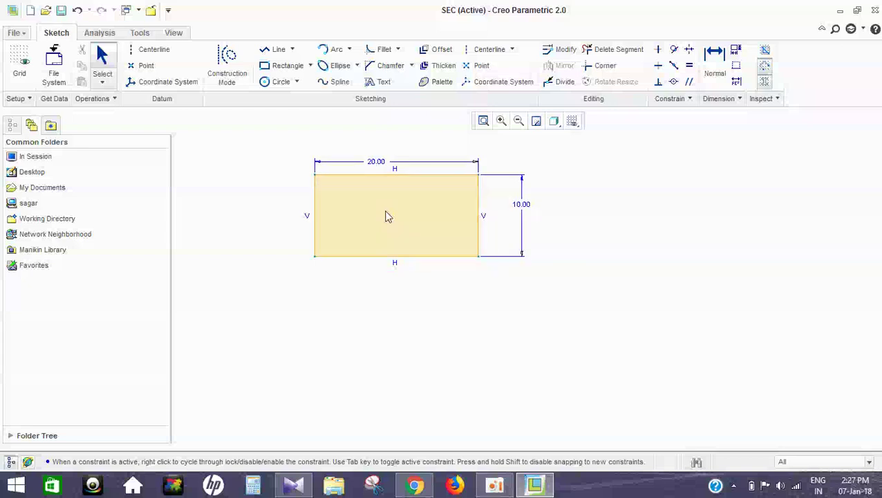
left_click_drag(385, 210, 429, 232)
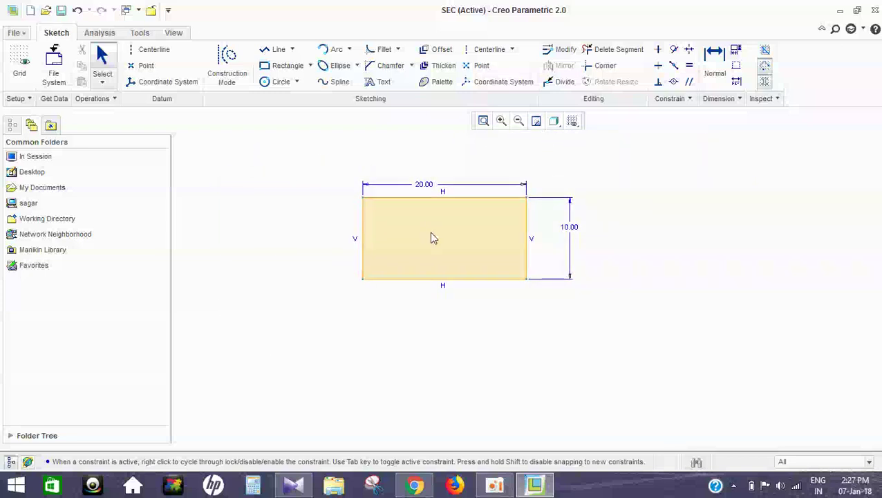
Examine the dimensioned rectangle at several zoom levels.
scroll(455, 247, "up", 2)
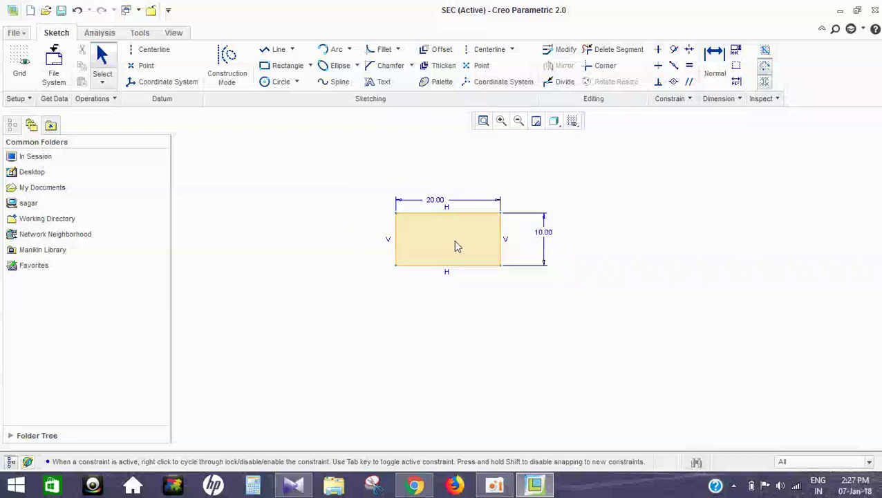
scroll(455, 247, "down", 5)
scroll(455, 246, "up", 3)
scroll(454, 242, "up", 3)
scroll(454, 242, "down", 6)
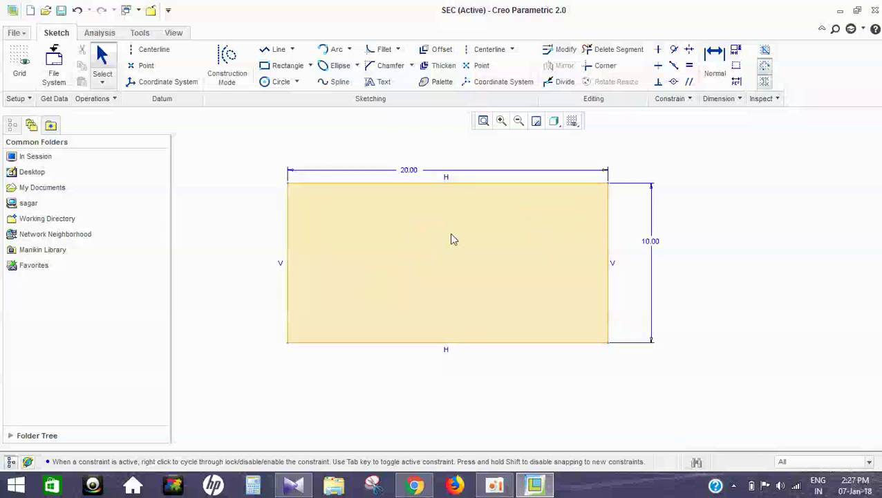
scroll(453, 239, "up", 6)
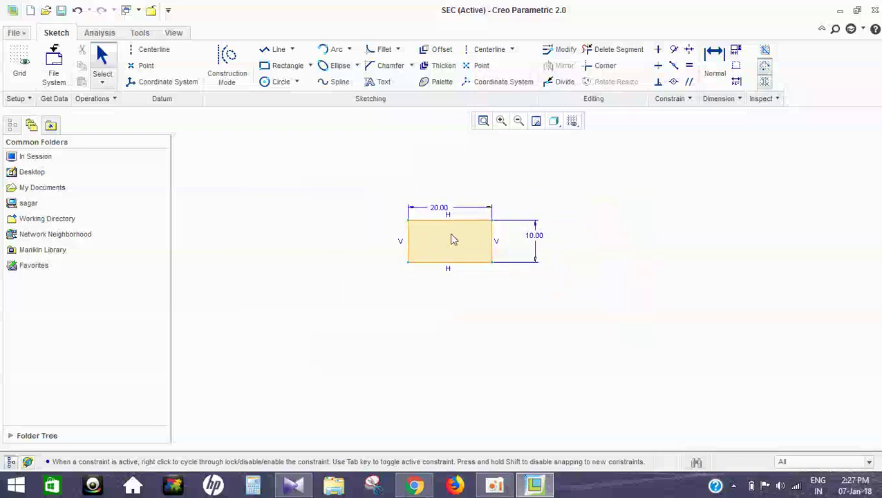
scroll(453, 239, "up", 1)
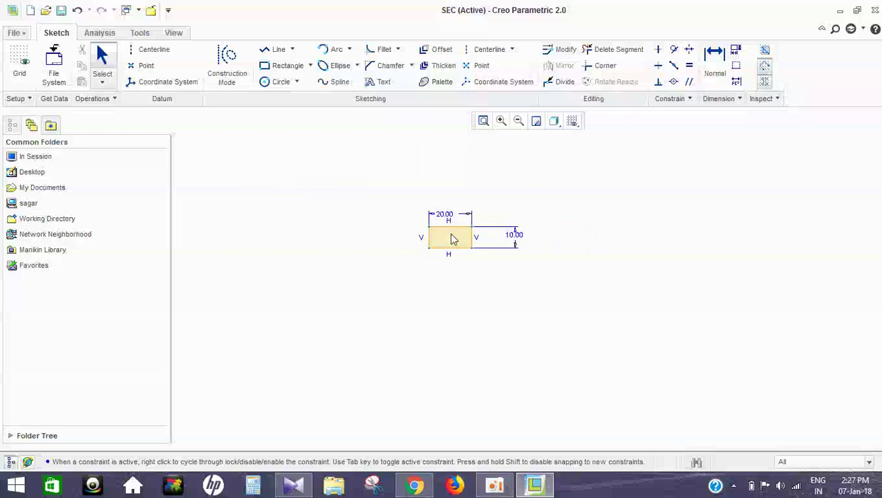
scroll(453, 240, "up", 1)
scroll(453, 239, "down", 3)
scroll(452, 240, "down", 4)
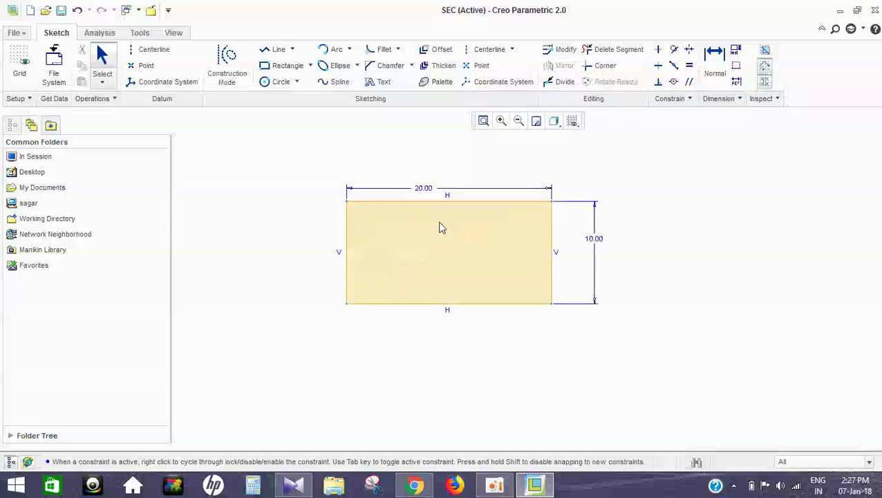
Delete the entire corner rectangle together with its dimensions and constraints.
scroll(486, 240, "up", 1)
mouse_move(616, 330)
left_mouse_down()
mouse_move(260, 177)
mouse_move(261, 153)
left_mouse_up()
key("Delete")
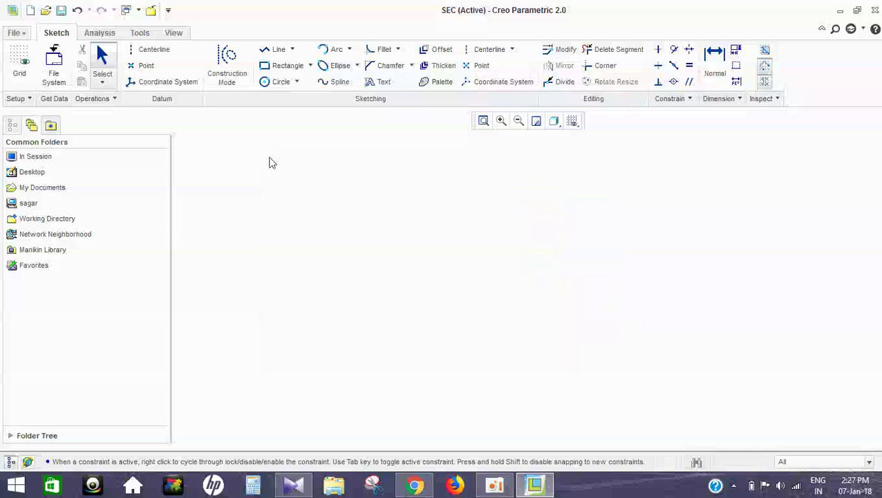
Sketch a slanted rectangle about 23.4 long and 12.6 wide, with its long sides sloping down to the right.
left_click(310, 65)
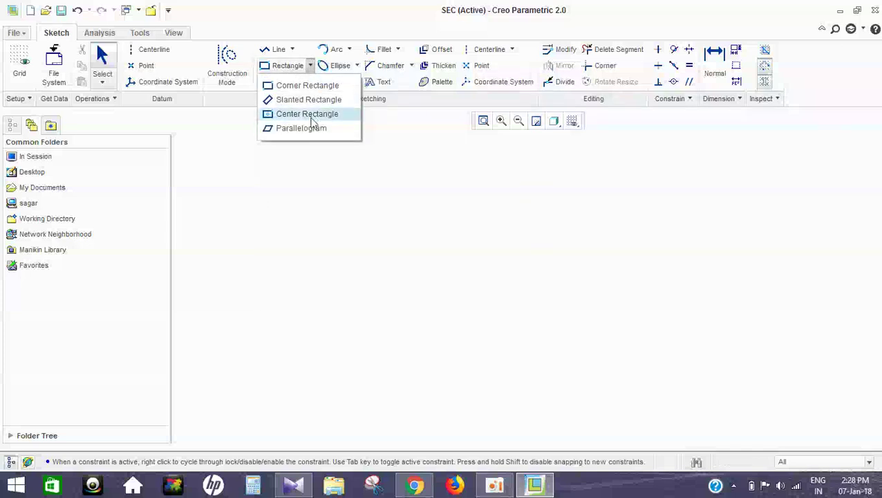
left_click(312, 104)
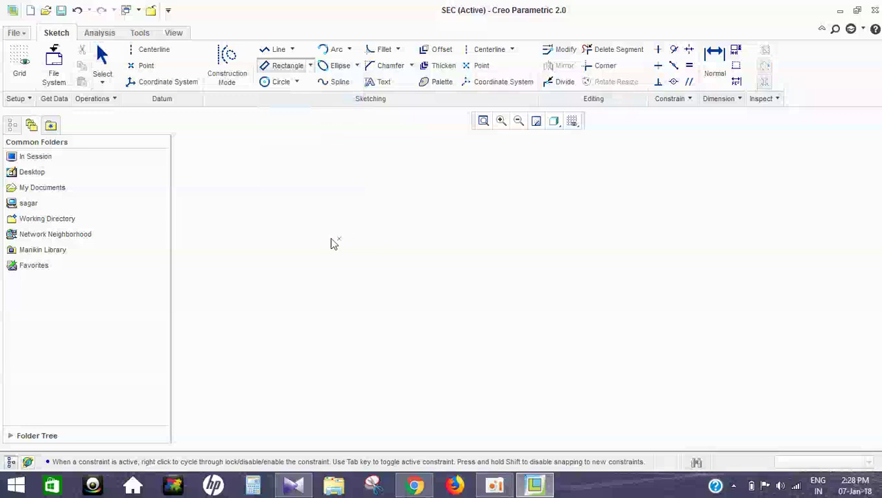
left_click(303, 216)
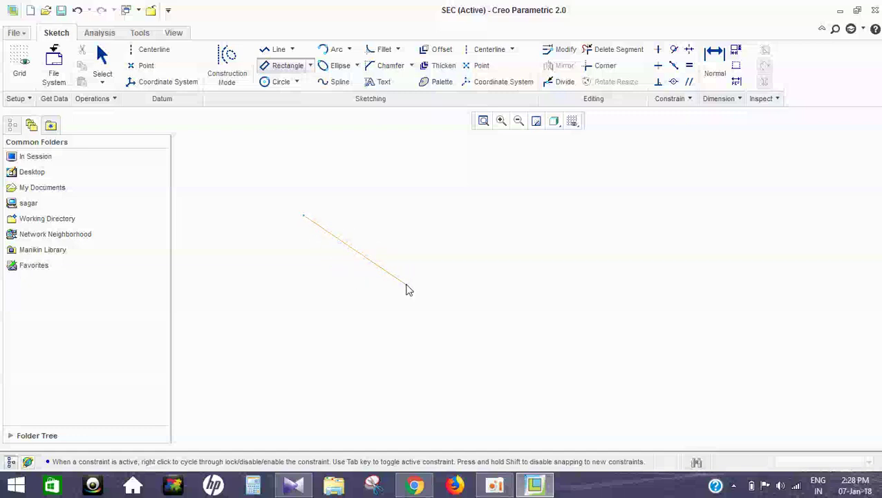
left_click(528, 296)
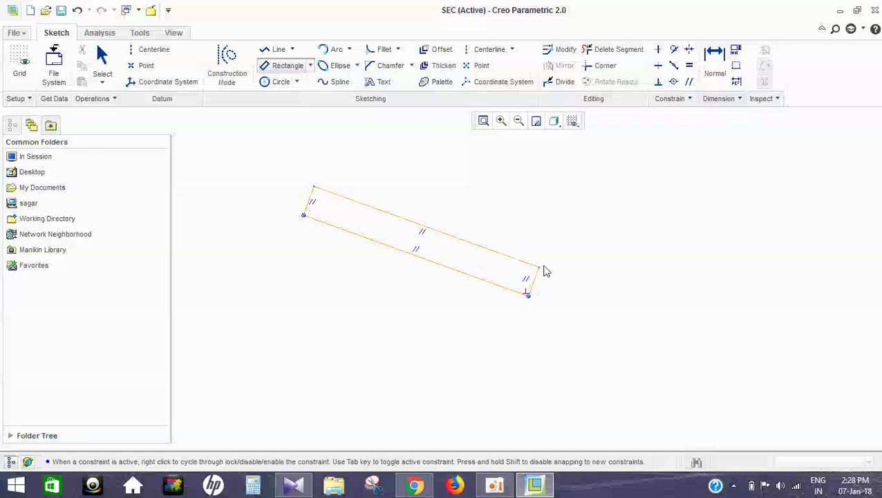
left_click(575, 231)
key("ctrl+z")
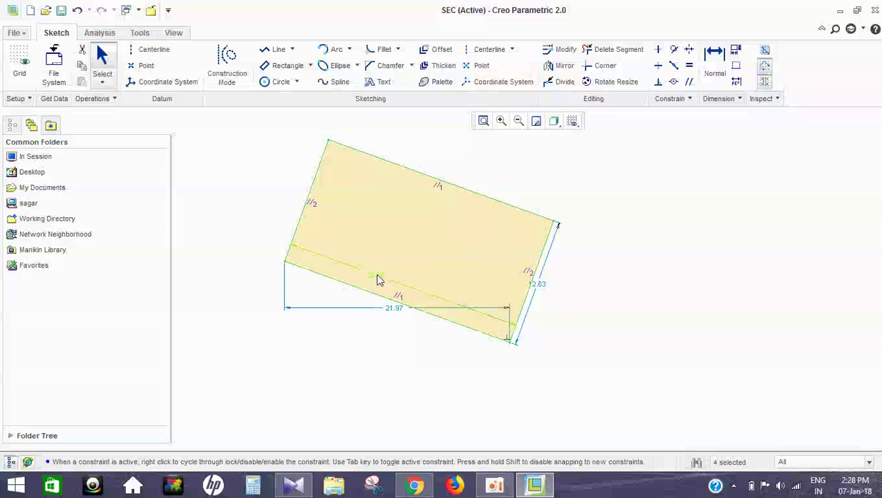
Draw a horizontal line about 30 long from the slanted rectangle's lower-left corner, crossing its opposite short side.
left_click(276, 54)
left_click(284, 262)
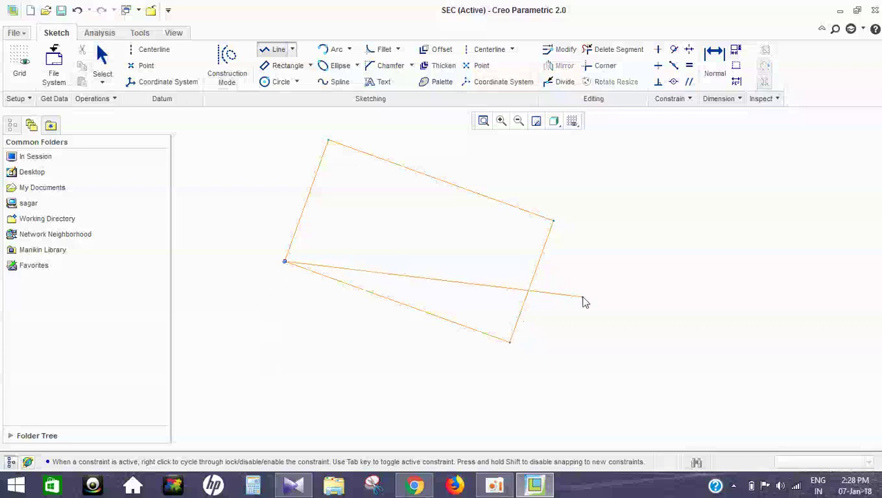
left_click(592, 262)
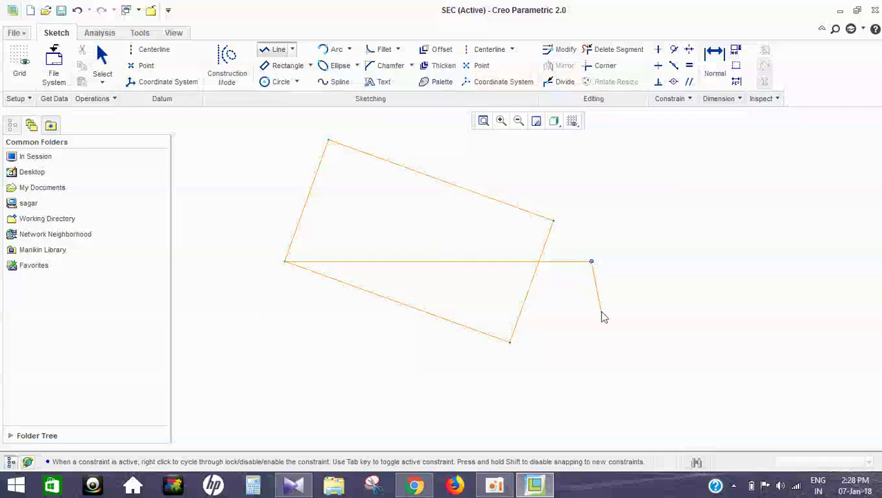
middle_click(599, 310)
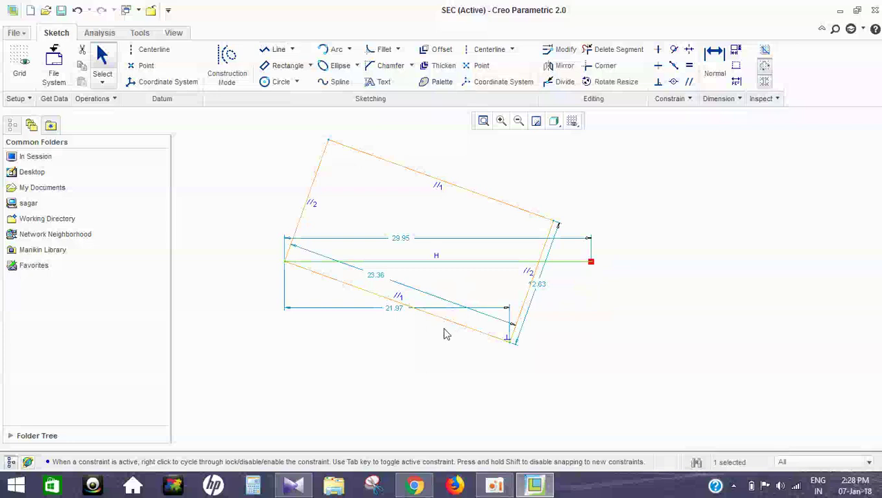
Dimension the angle between the horizontal line and the slanted rectangle's lower long side and set it to 25.
left_click(716, 68)
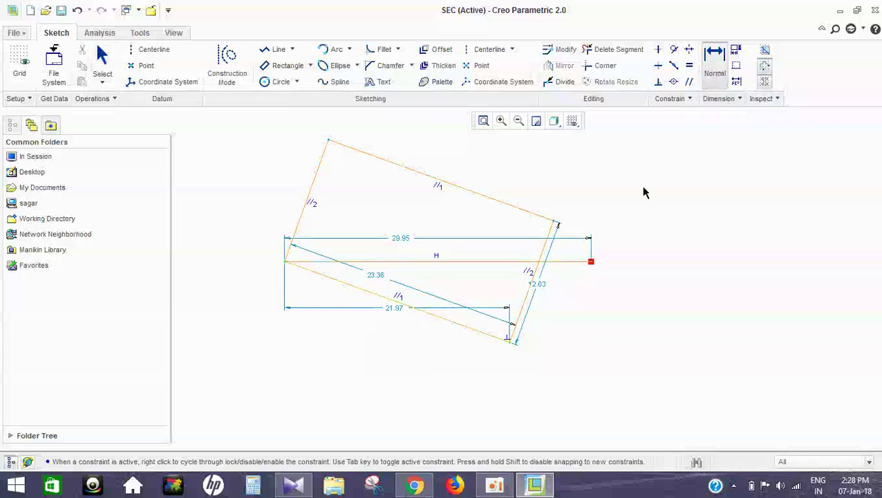
middle_click(421, 285)
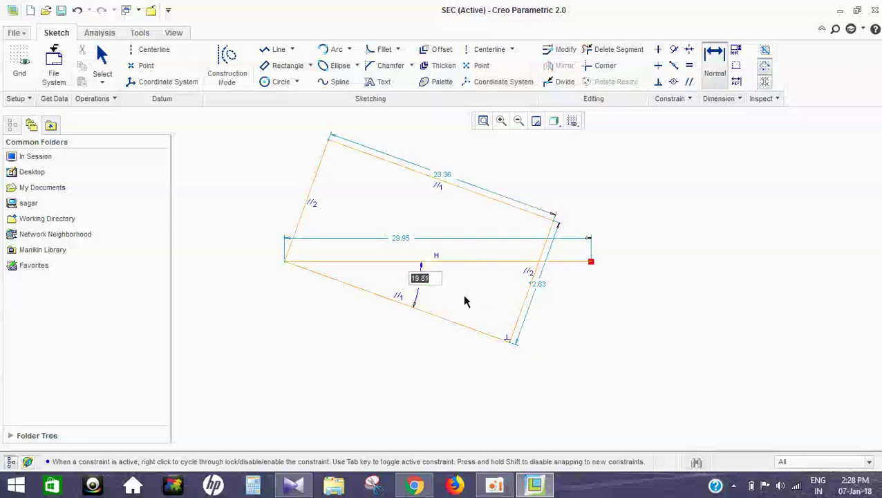
type("25")
key("Return")
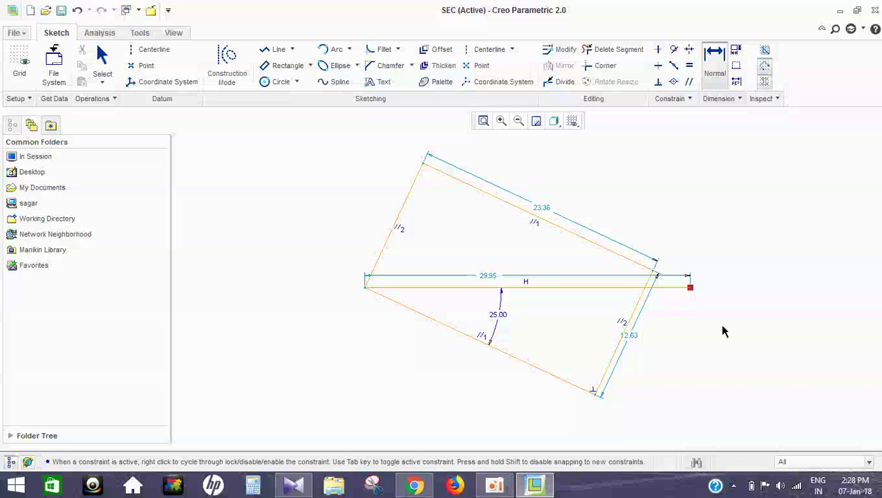
Change the angle between the horizontal line and the slanted rectangle to 45.
double_click(501, 320)
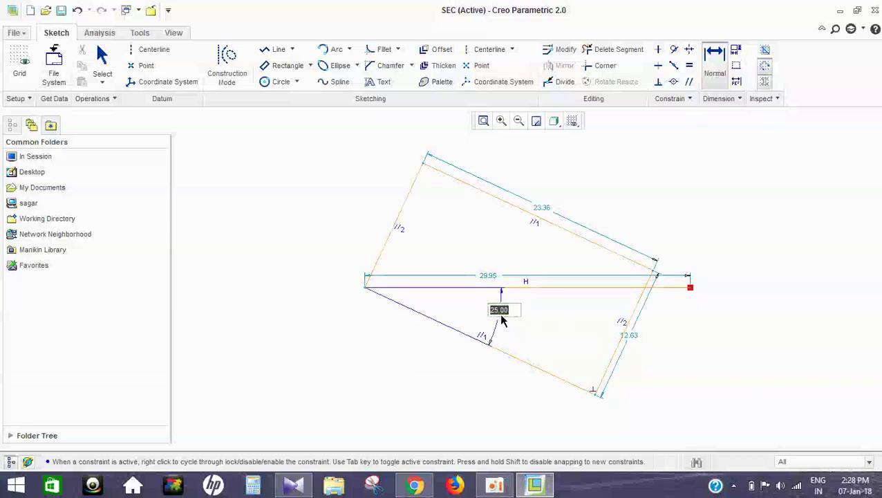
type("45")
key("Return")
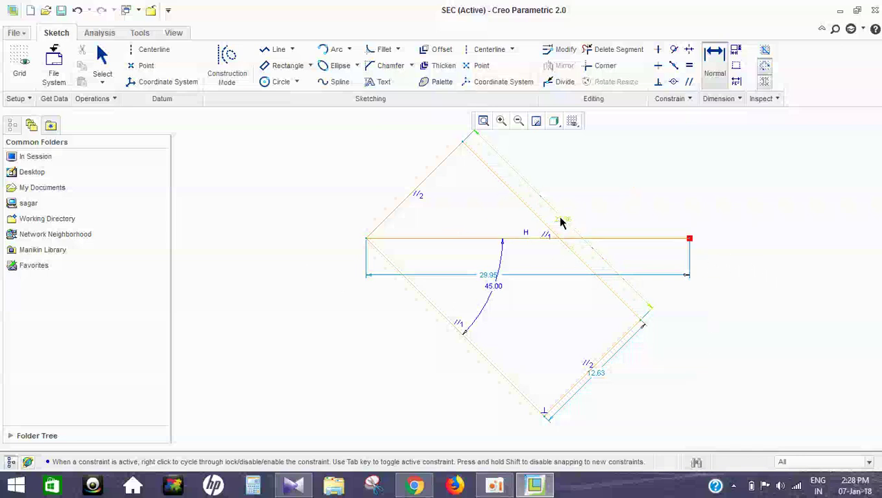
Leave the dimensioning command and delete the slanted rectangle together with the horizontal line and all dimensions.
scroll(551, 214, "up", 2)
scroll(550, 216, "down", 5)
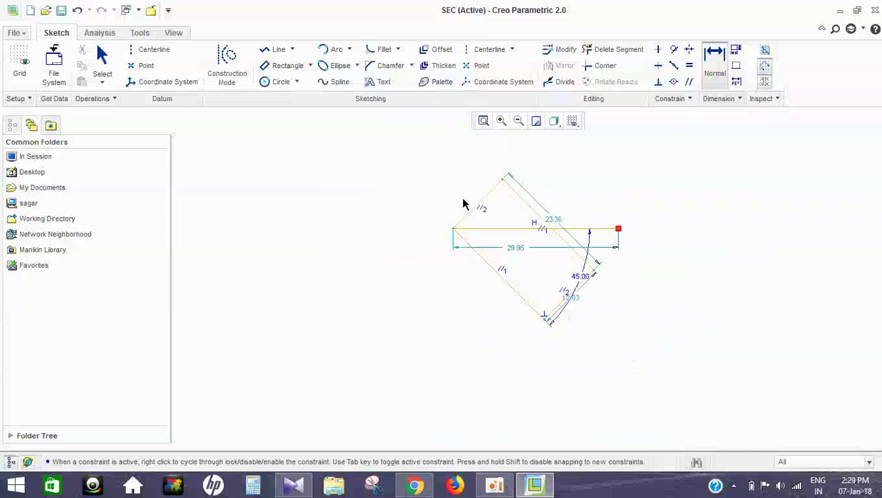
key("Escape")
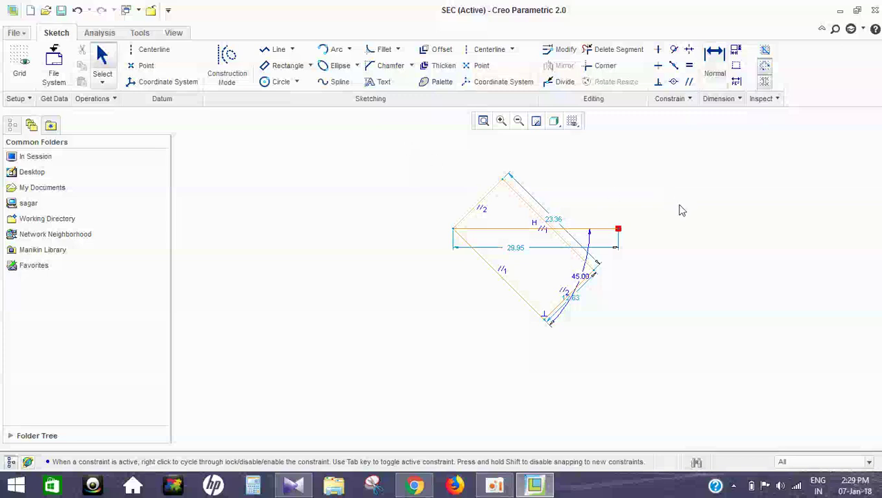
left_click_drag(333, 138, 726, 331)
key("Delete")
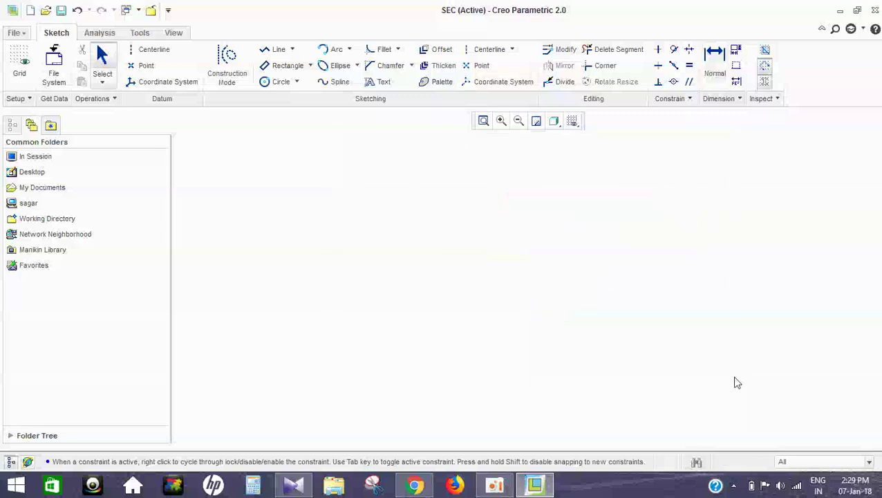
Sketch a center rectangle about 56.8 wide and 30 high in the empty sketch.
left_click(310, 65)
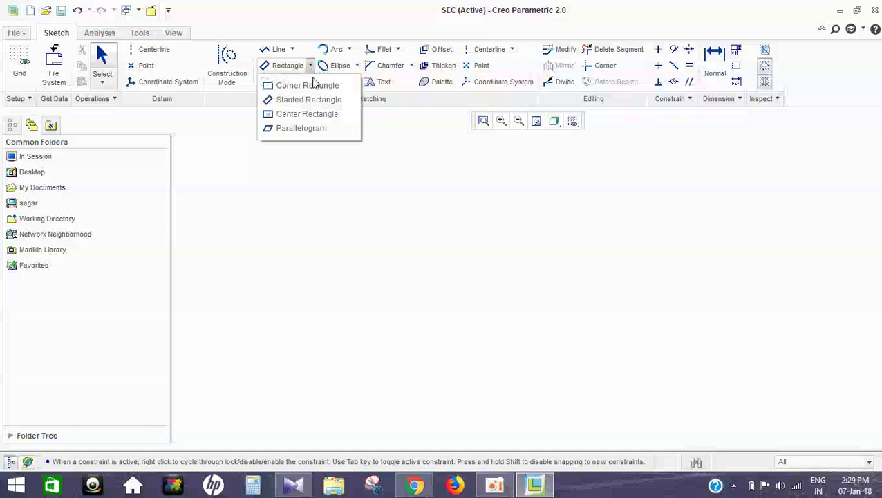
left_click(312, 114)
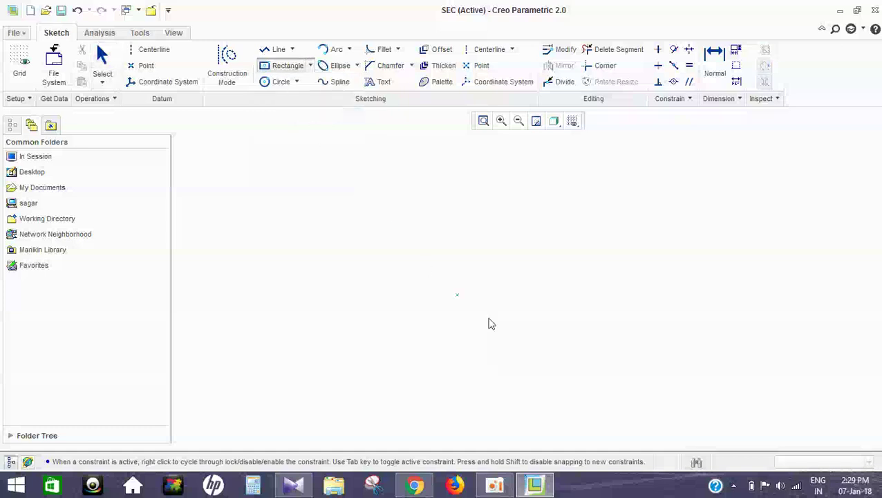
left_click(425, 263)
left_click(542, 201)
left_click(582, 181)
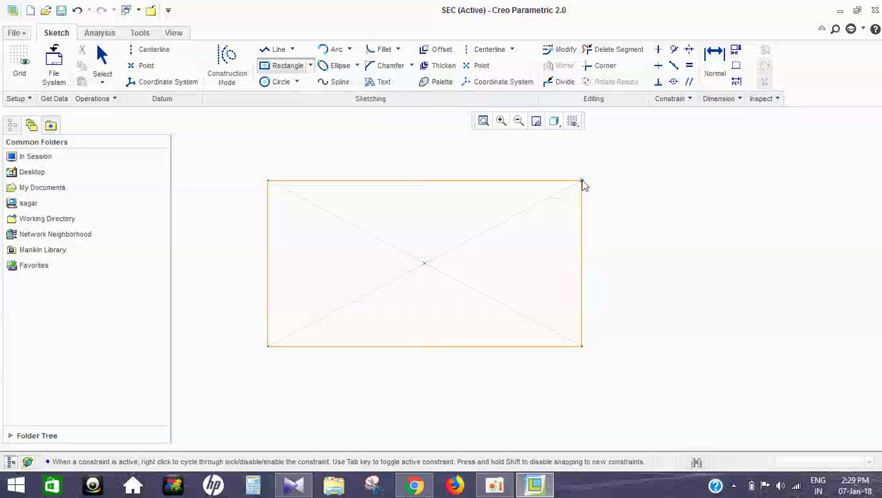
middle_click(509, 249)
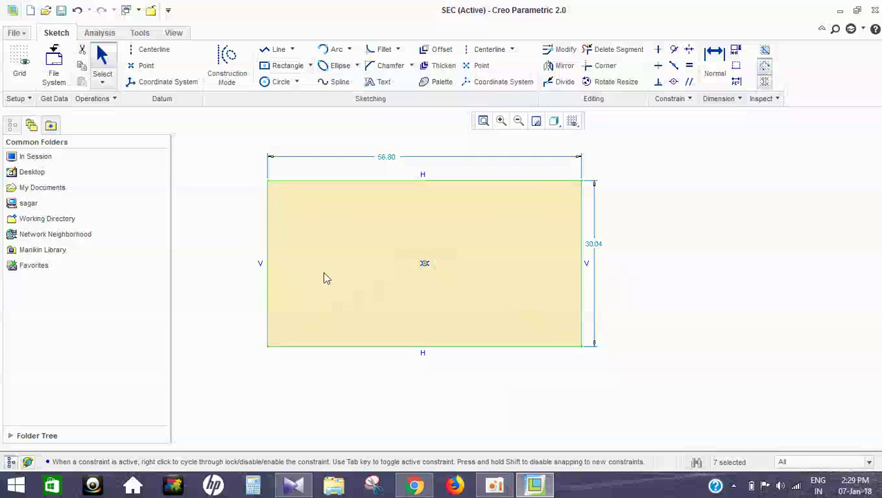
left_click(311, 65)
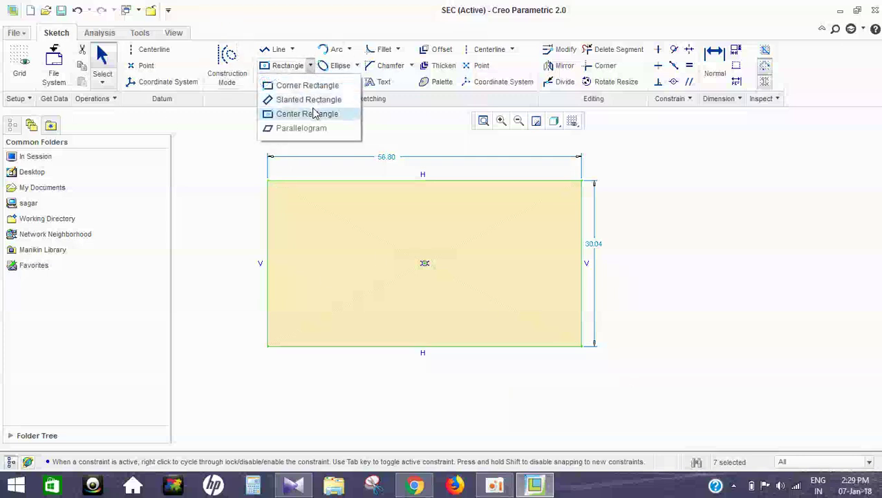
left_click(669, 256)
left_click(668, 257)
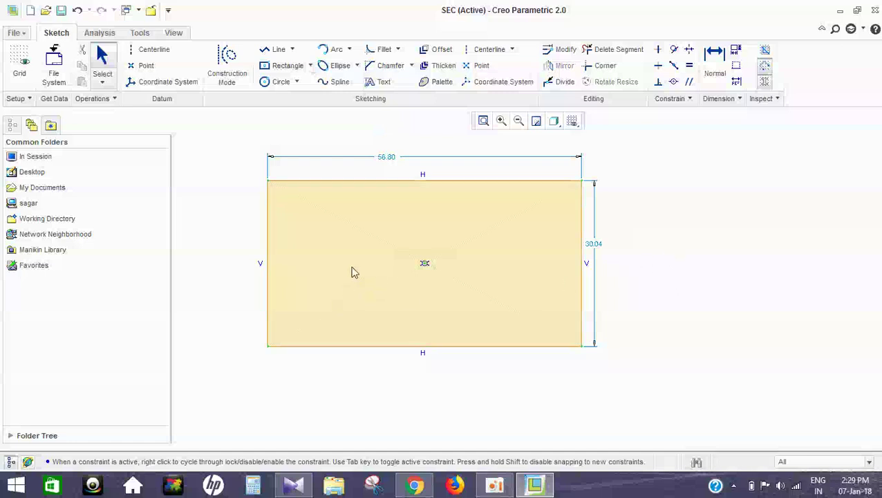
Set the center rectangle's width to 58 and its height to 30.
double_click(386, 163)
type("58")
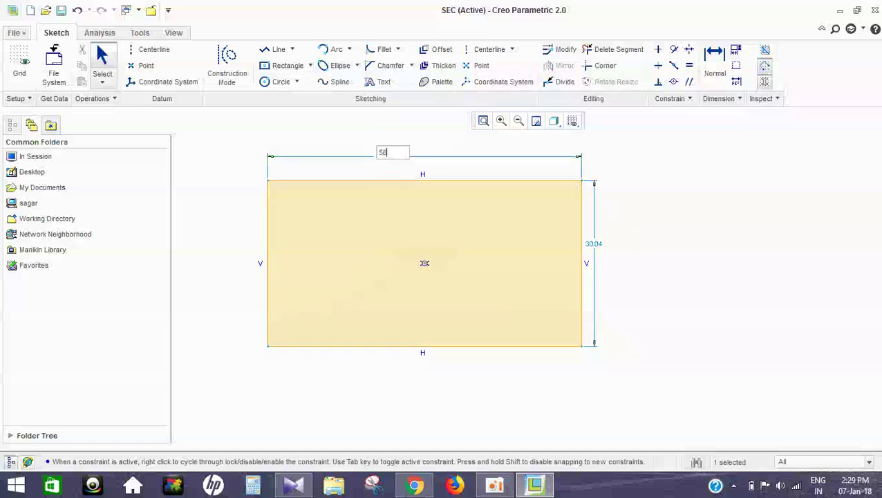
key("Return")
double_click(692, 269)
type("30")
key("Return")
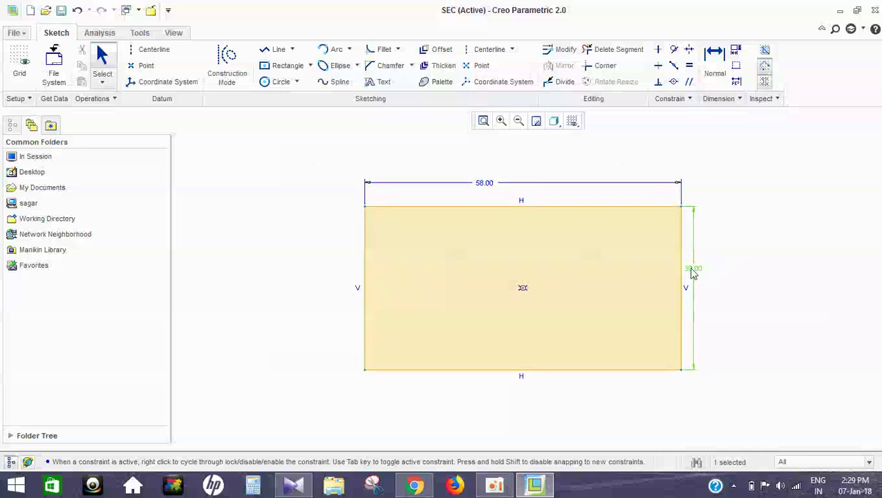
Delete the entire center rectangle together with its dimensions.
mouse_move(309, 155)
left_mouse_down()
mouse_move(720, 233)
mouse_move(748, 396)
left_mouse_up()
key("Delete")
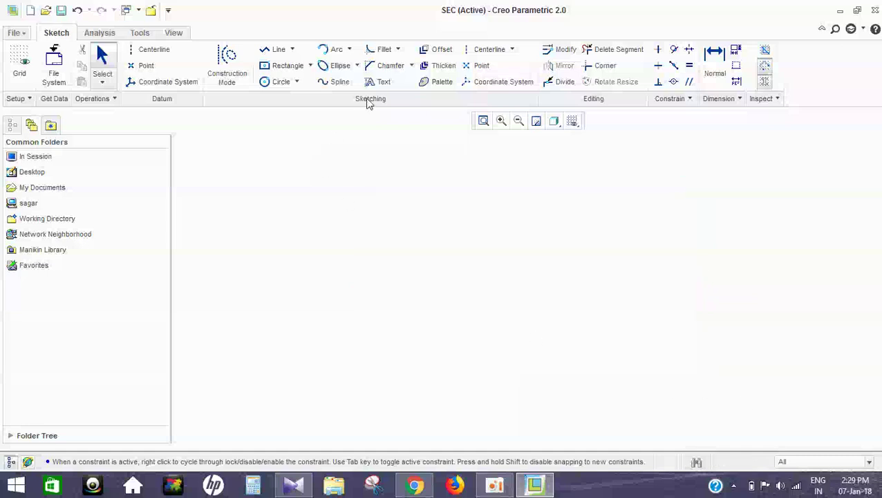
Sketch a parallelogram with its upper side about 25.2 long and about 13.4 between that side and the opposite one.
left_click(310, 66)
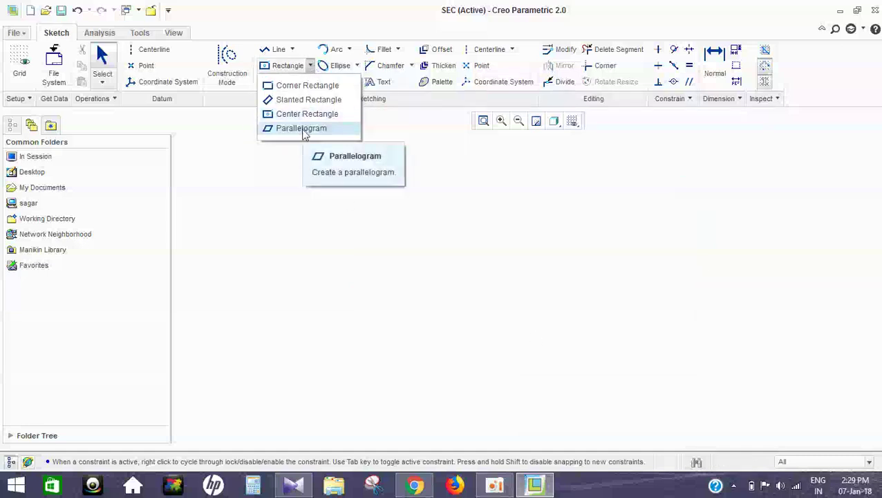
left_click(303, 128)
left_click(330, 322)
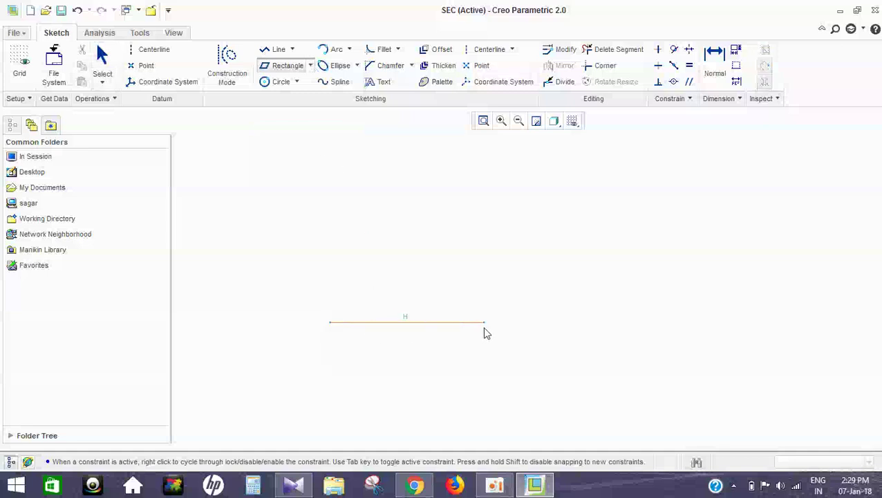
left_click(451, 257)
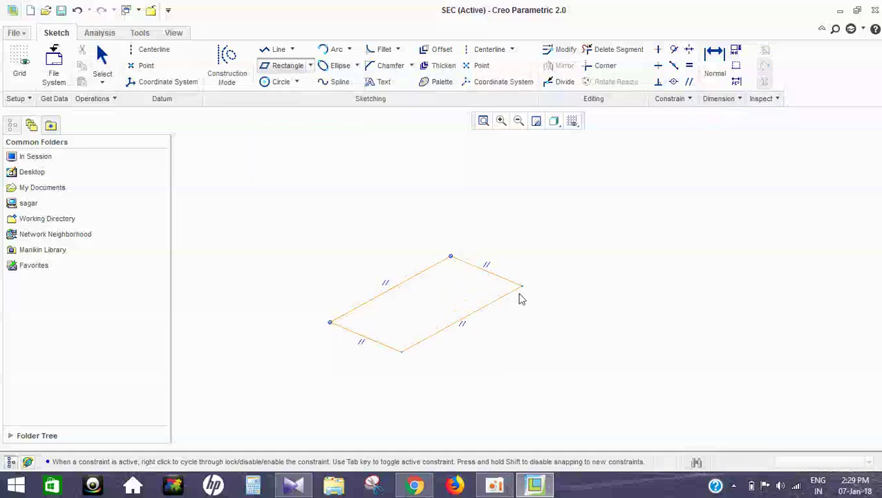
left_click(401, 366)
middle_click(369, 227)
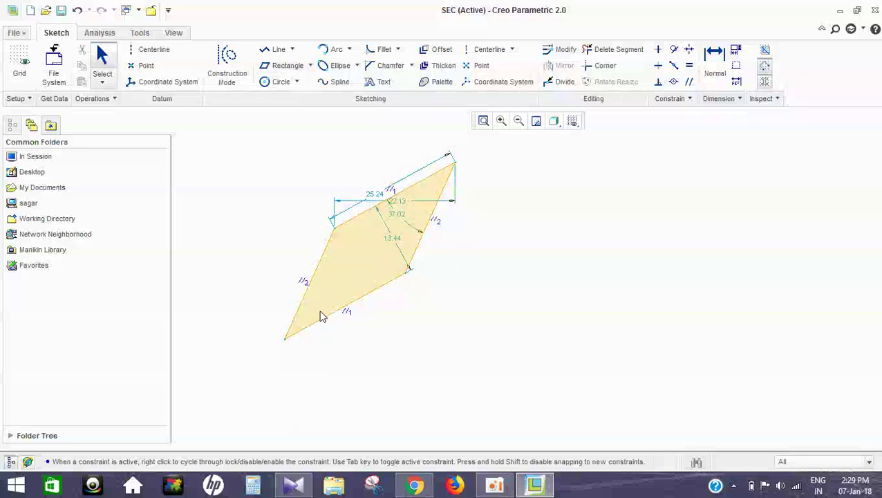
Set the angle between the parallelogram's adjacent upper and side edges to 45 degrees.
left_click(401, 221)
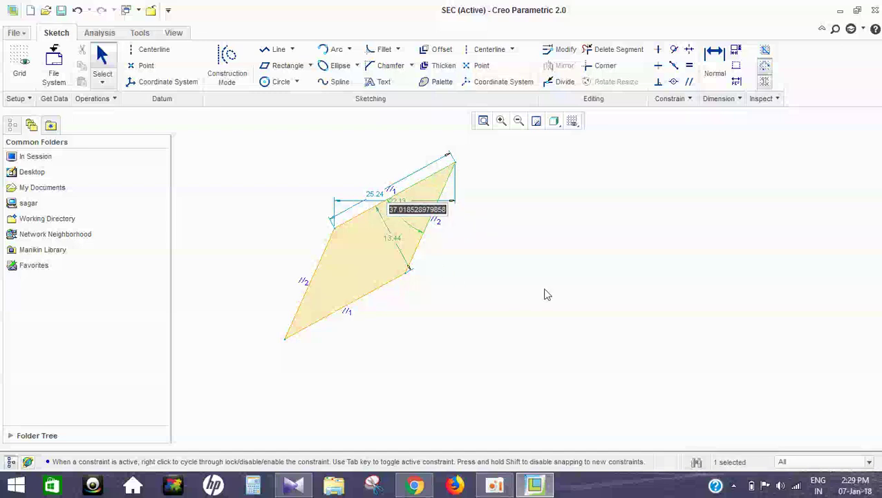
type("45")
key("Return")
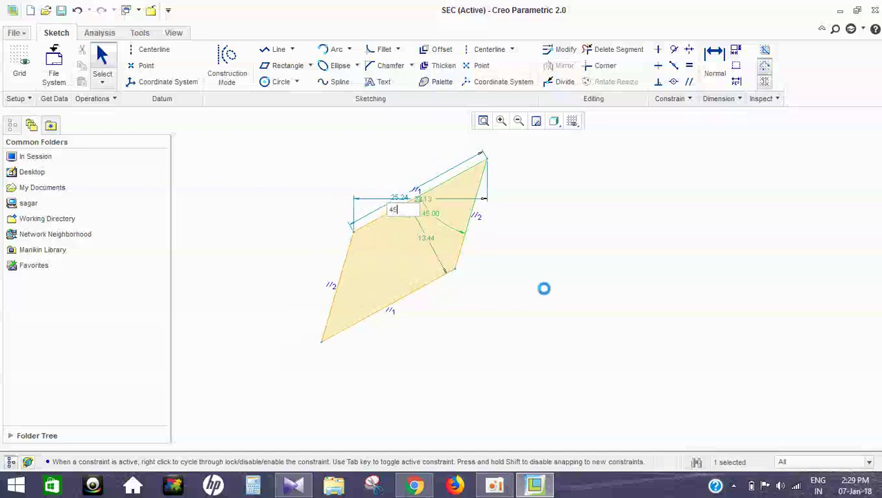
left_click(782, 290)
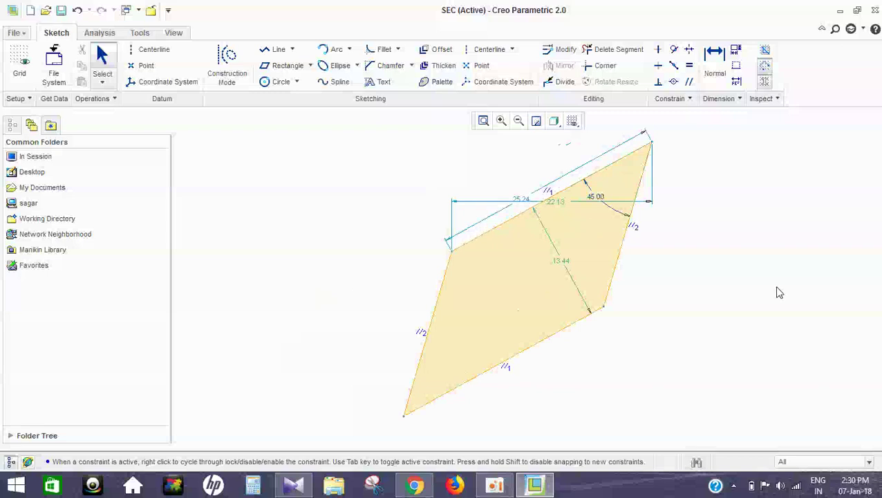
left_click(311, 65)
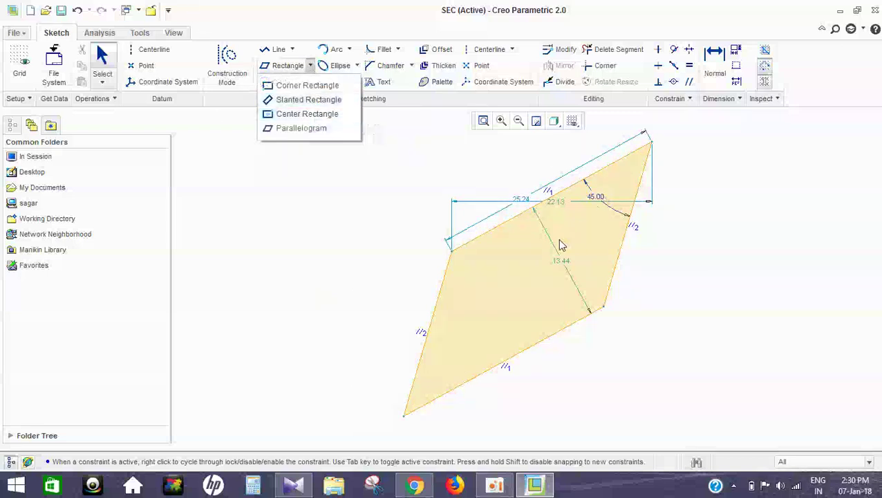
left_click(802, 313)
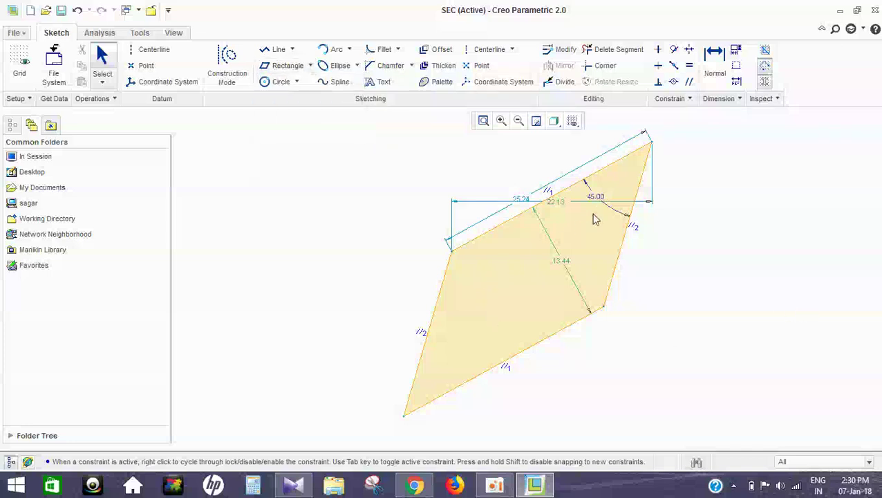
left_click(310, 66)
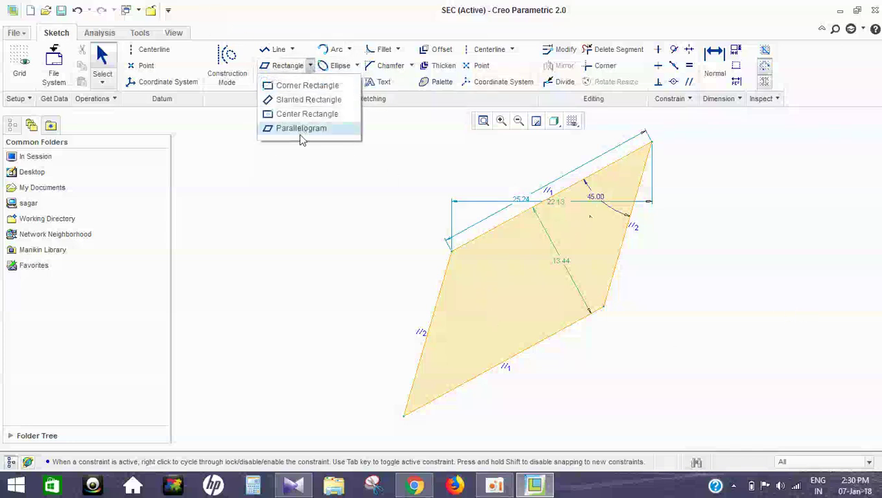
left_click(301, 136)
Delete the entire parallelogram together with its dimensions.
scroll(554, 302, "down", 1)
scroll(545, 293, "up", 2)
left_click_drag(379, 160, 687, 416)
key("Delete")
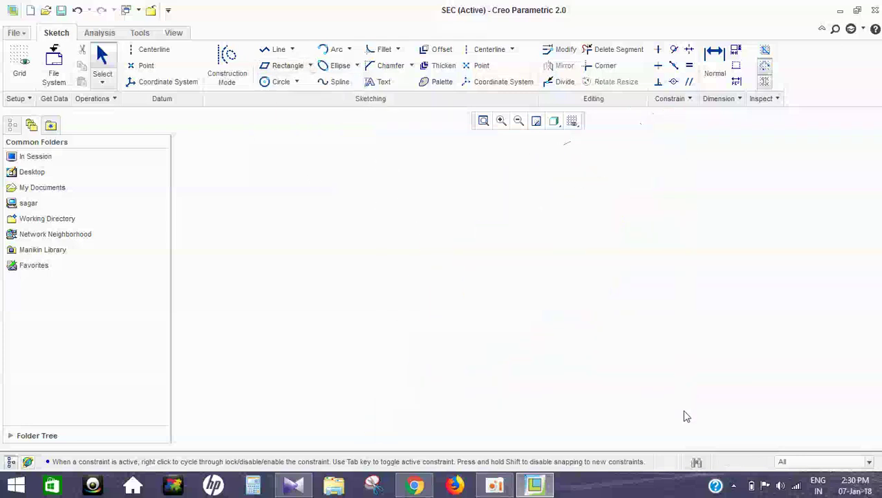
Sketch a center-and-point circle about 35.2 in diameter in the empty sketch.
left_click(298, 83)
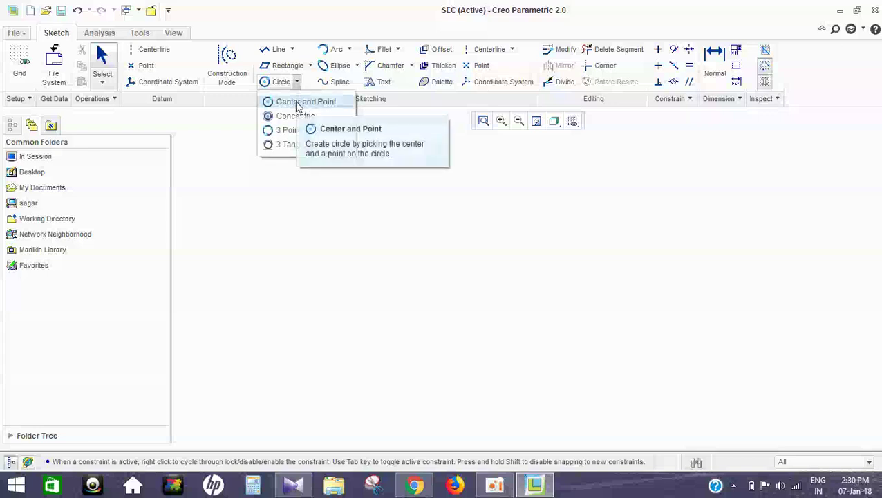
left_click(299, 105)
left_click(358, 242)
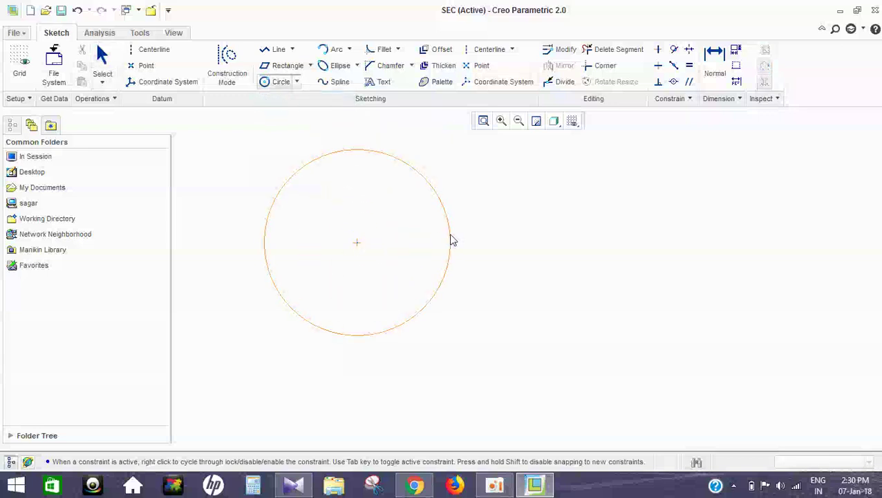
left_click(459, 244)
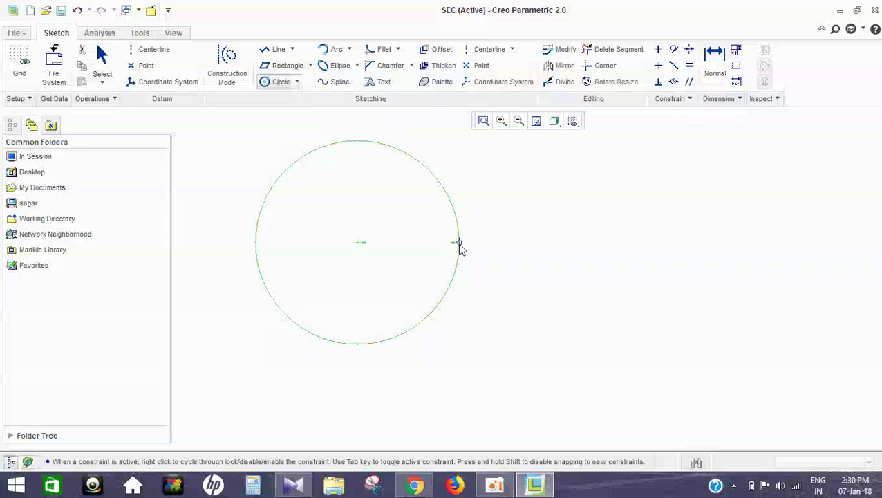
middle_click(501, 251)
scroll(355, 236, "down", 1)
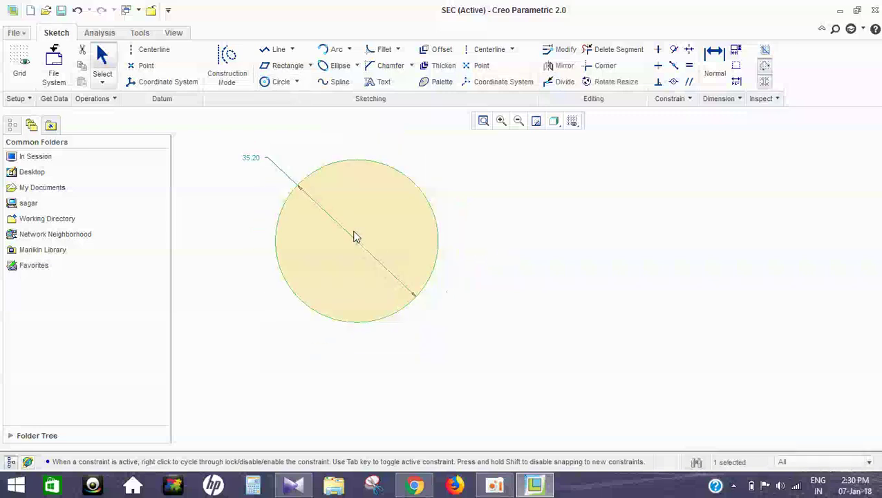
Set the circle's diameter to 35.
double_click(246, 159)
type("35")
key("Return")
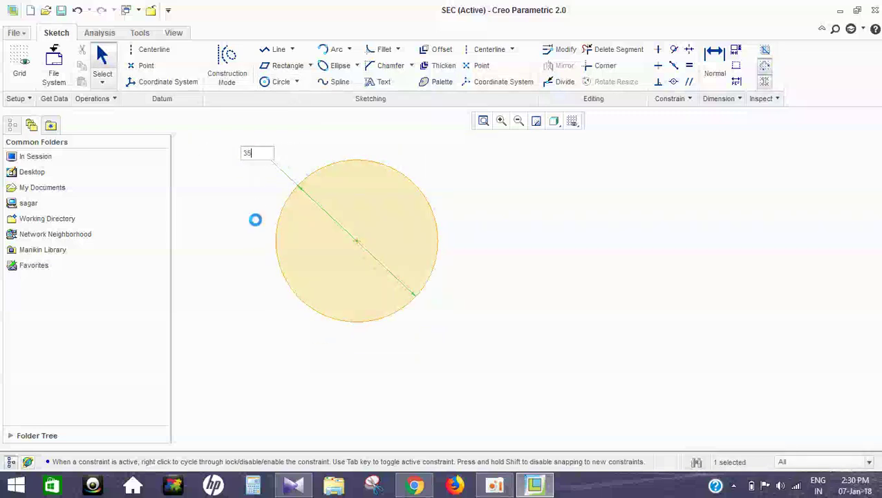
scroll(328, 220, "up", 1)
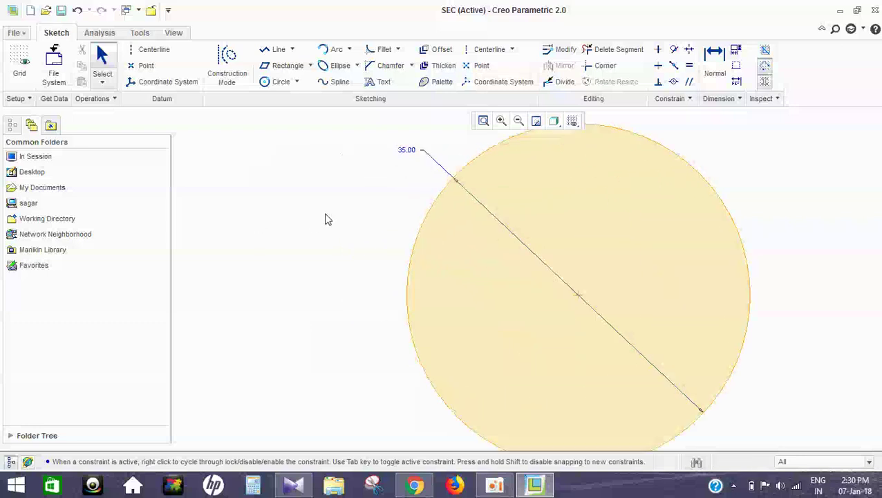
Delete the circle together with its diameter dimension.
scroll(328, 221, "down", 5)
left_click_drag(272, 150, 565, 348)
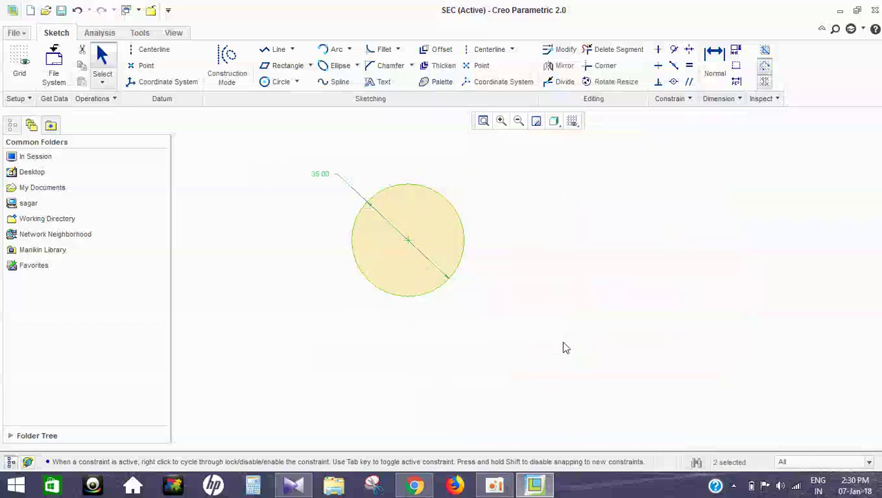
key("Delete")
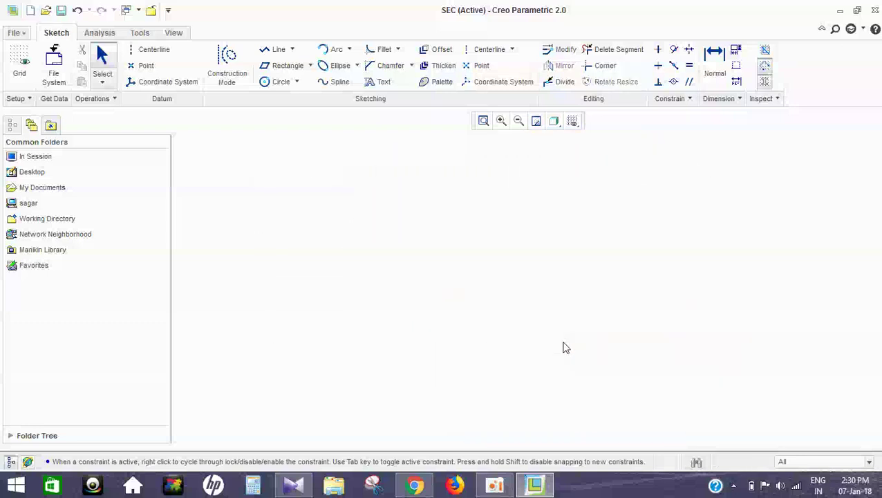
Sketch a center-and-point circle about 39.2 in diameter as the base for concentric circles.
left_click(296, 82)
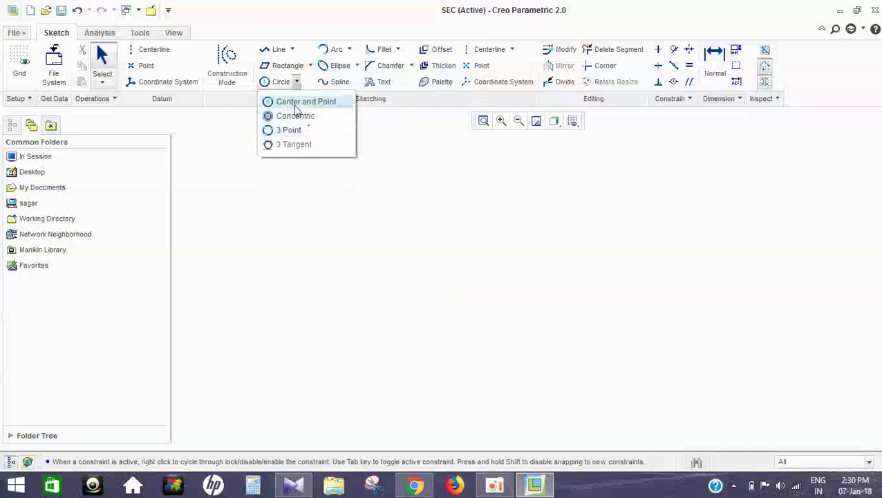
left_click(297, 115)
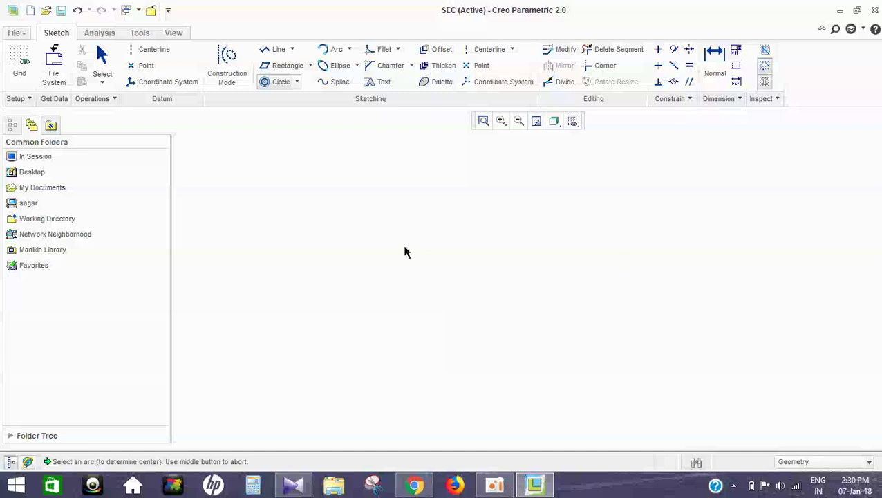
left_click(296, 82)
left_click(294, 102)
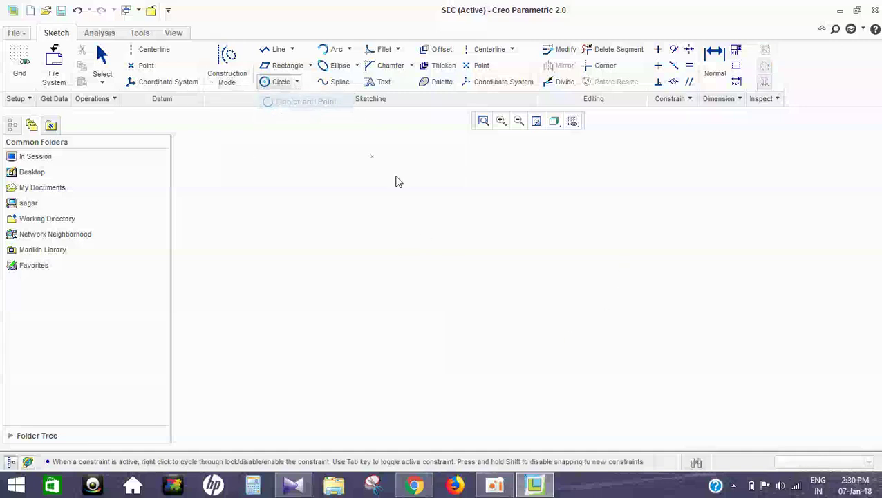
left_click(401, 238)
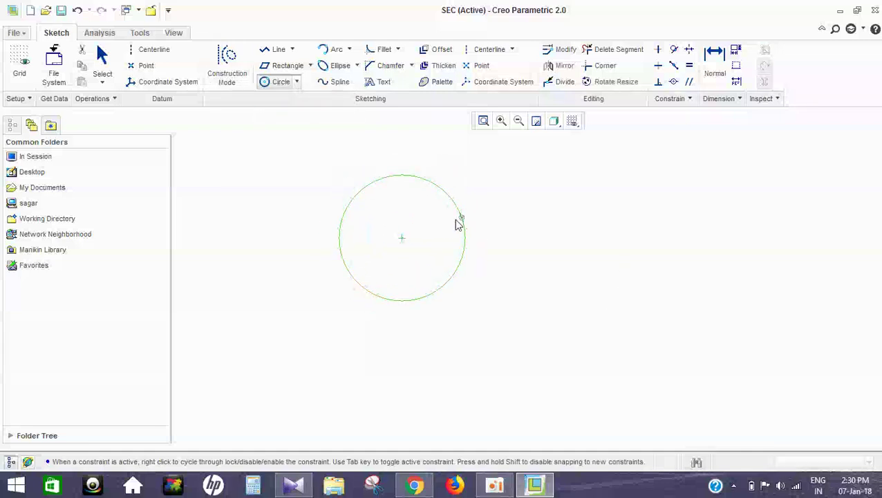
left_click(463, 221)
middle_click(412, 240)
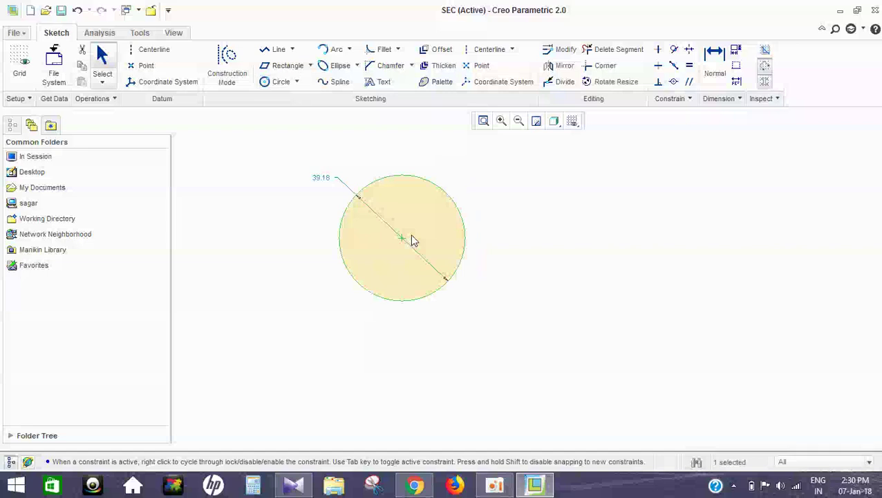
Set the base circle's diameter to 40.
double_click(314, 175)
type("40")
key("Return")
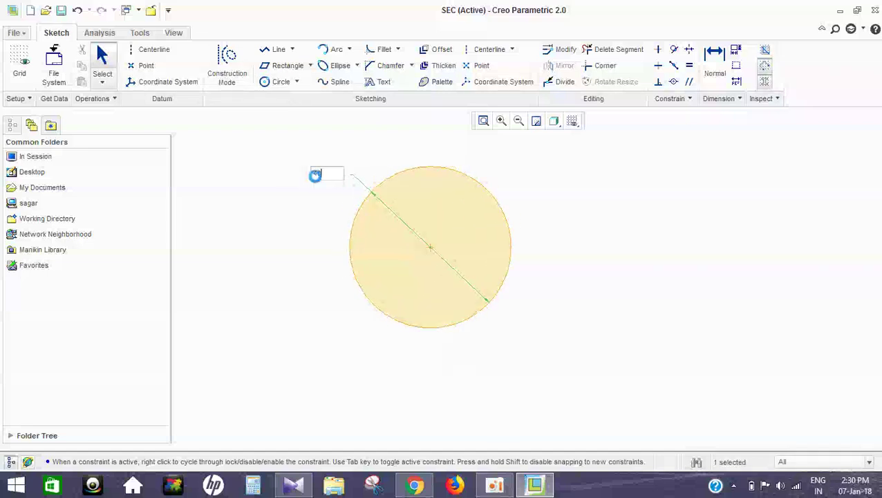
scroll(343, 204, "up", 2)
left_click(342, 205)
Sketch ten circles concentric with the 40 diameter circle, inside and outside it, ranging from about 10.9 to 67.3 in diameter.
left_click(297, 83)
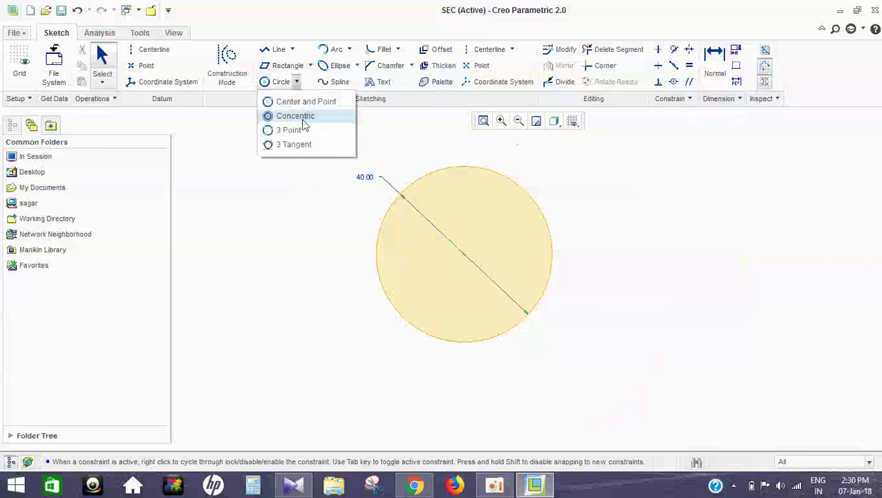
left_click(303, 118)
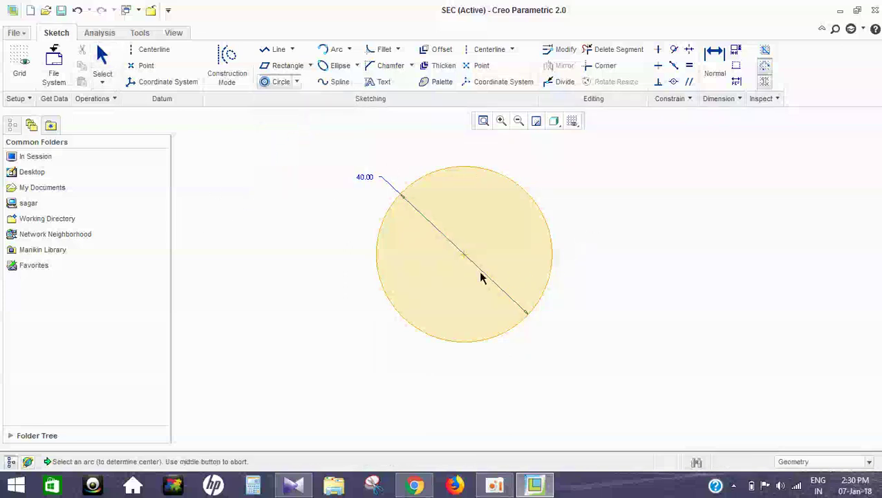
left_click(465, 257)
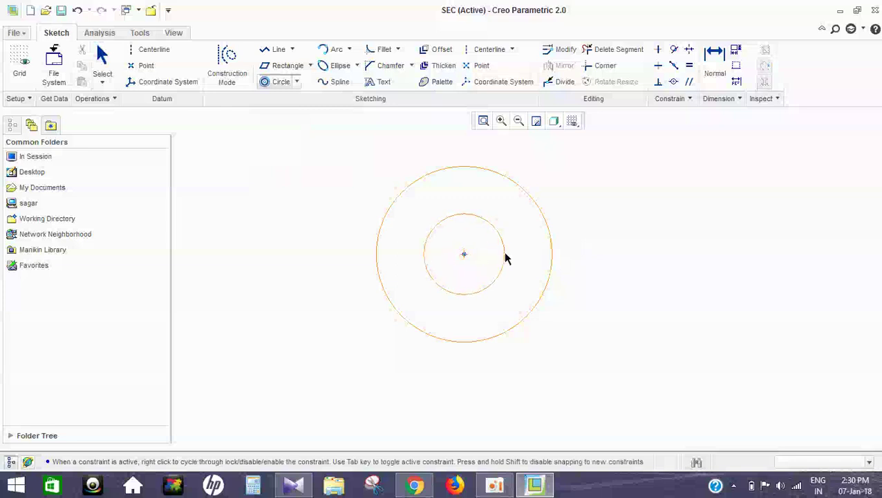
left_click(510, 202)
left_click(498, 230)
left_click(475, 238)
left_click(561, 216)
left_click(585, 213)
left_click(593, 212)
left_click(598, 211)
left_click(601, 211)
left_click(607, 210)
middle_click(608, 202)
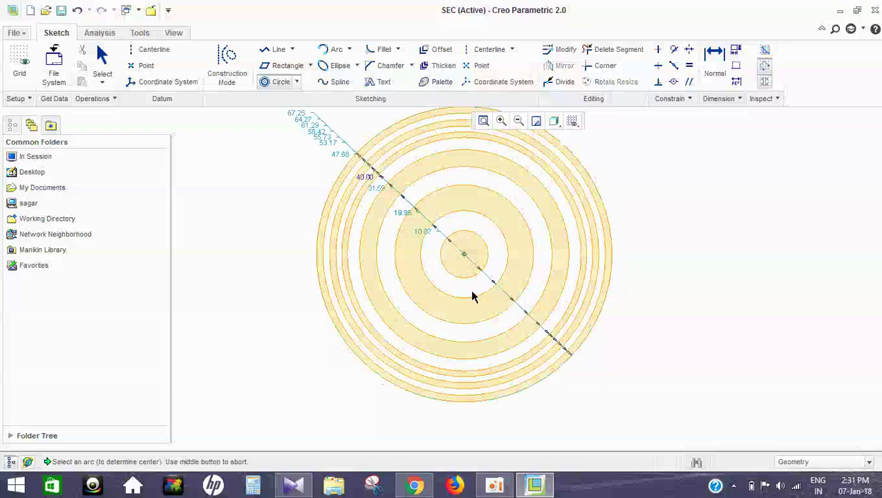
Spread the overlapping diameter dimensions out around the concentric circles so each one is readable.
scroll(472, 291, "up", 1)
scroll(472, 290, "down", 3)
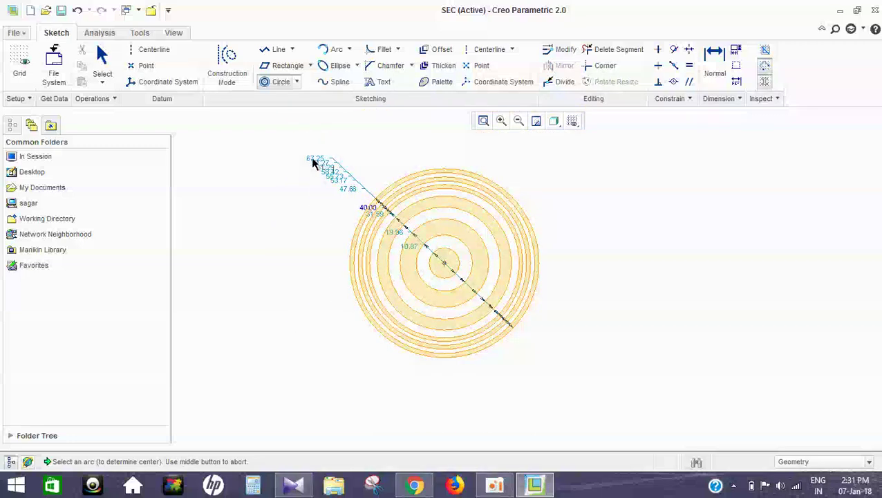
key("ctrl+a")
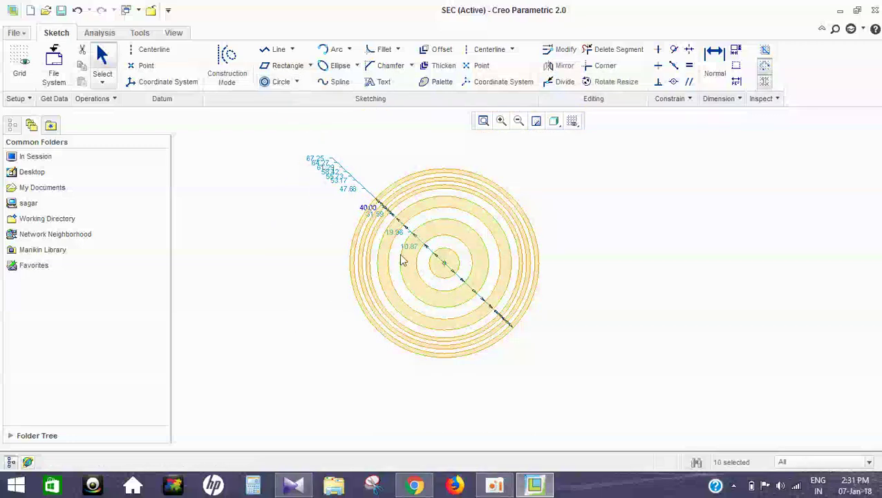
left_click_drag(413, 247, 307, 339)
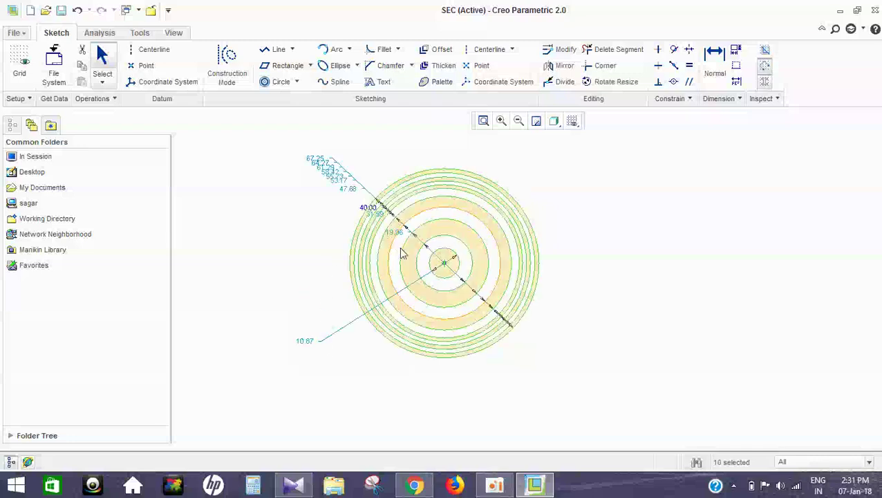
left_click_drag(399, 237, 291, 287)
left_click_drag(379, 218, 310, 230)
left_click_drag(350, 195, 430, 150)
left_click_drag(347, 188, 364, 152)
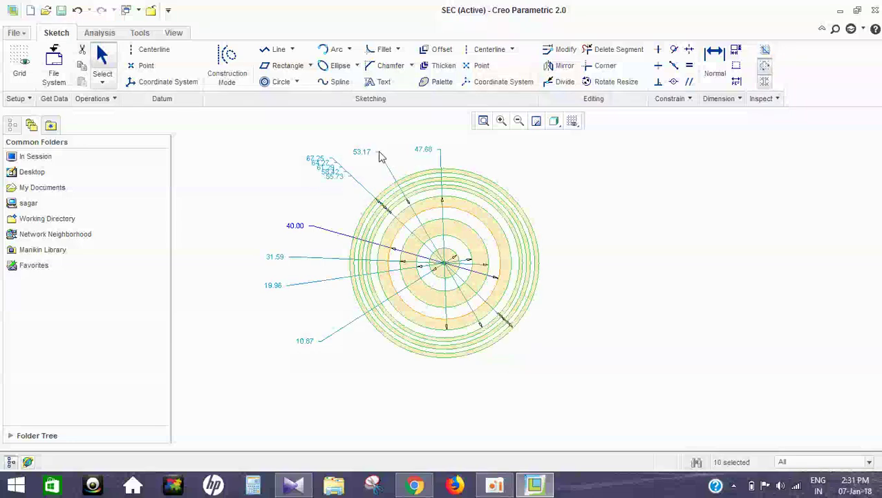
mouse_move(333, 178)
left_mouse_down()
mouse_move(305, 190)
mouse_move(291, 181)
mouse_move(295, 165)
mouse_move(450, 146)
mouse_move(527, 169)
left_mouse_up()
Set the outermost circle's diameter to 75.
double_click(531, 167)
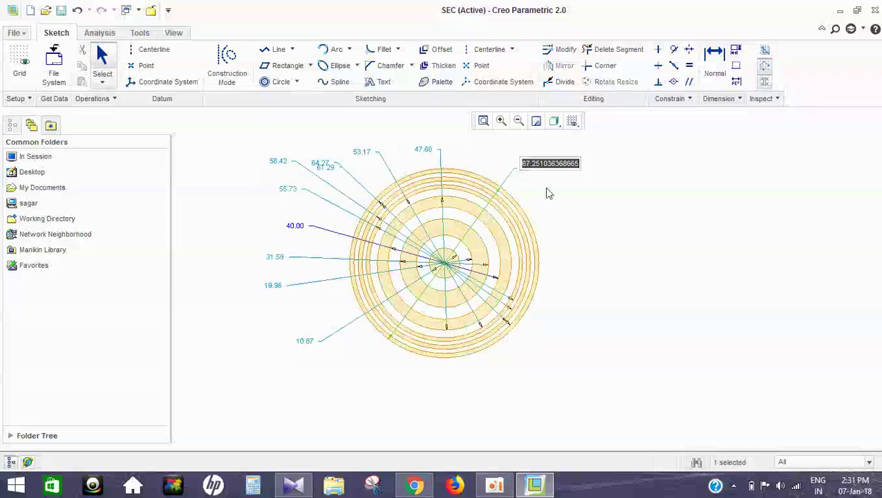
type("75")
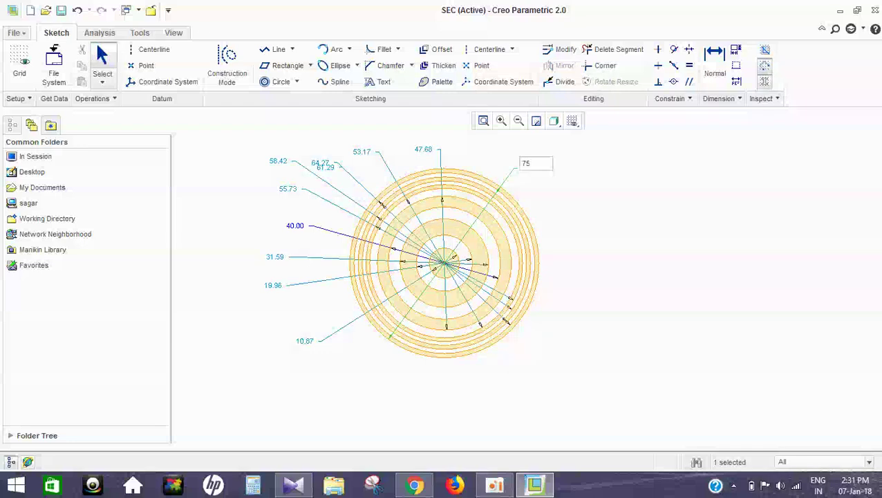
key("Return")
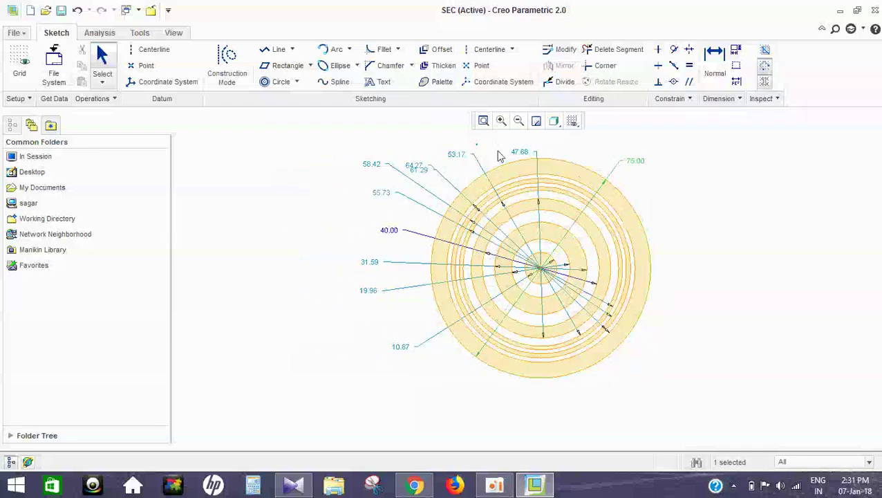
Set the 47.68 circle's diameter to 40 and the 53.17 circle's diameter to 20.
double_click(523, 155)
type("40")
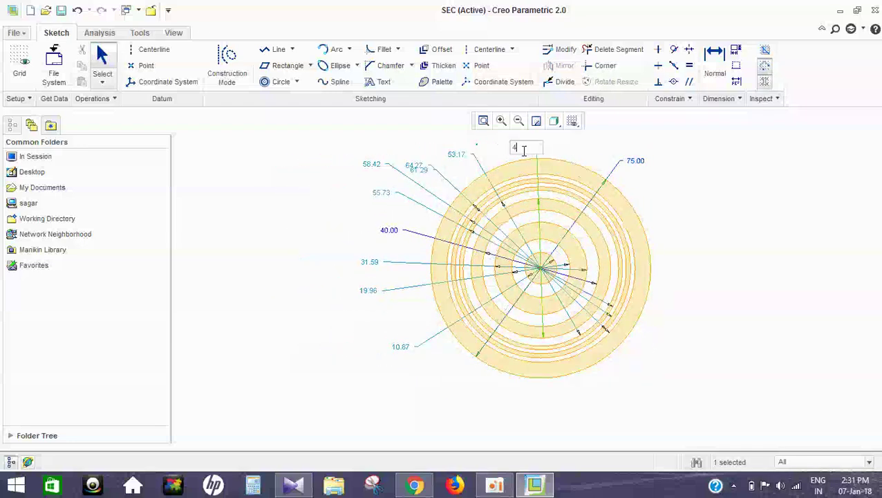
key("Return")
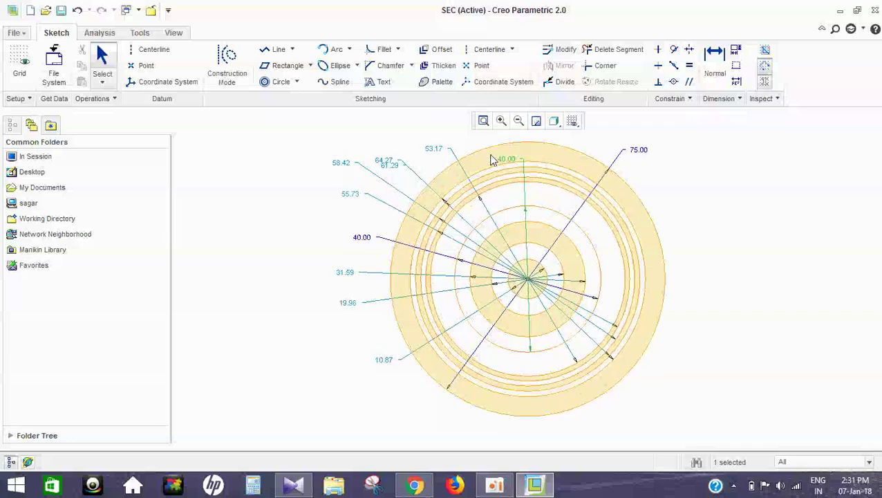
double_click(433, 149)
type("20")
key("Return")
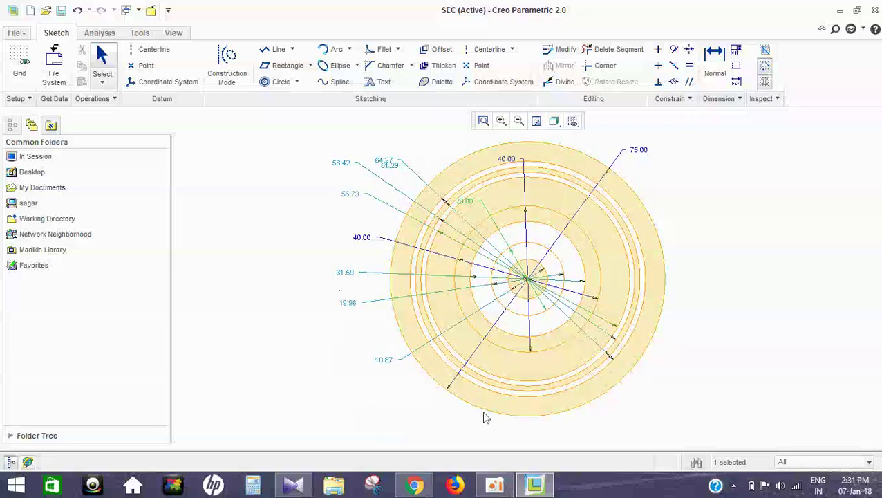
Delete all the concentric circles together with their diameter dimensions.
scroll(471, 209, "up", 2)
scroll(472, 212, "down", 4)
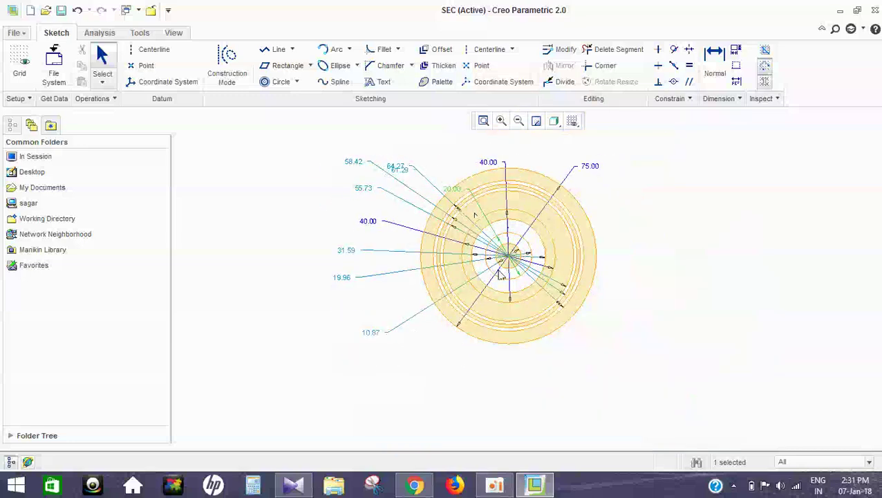
scroll(501, 275, "down", 1)
left_click_drag(631, 213, 669, 396)
key("Delete")
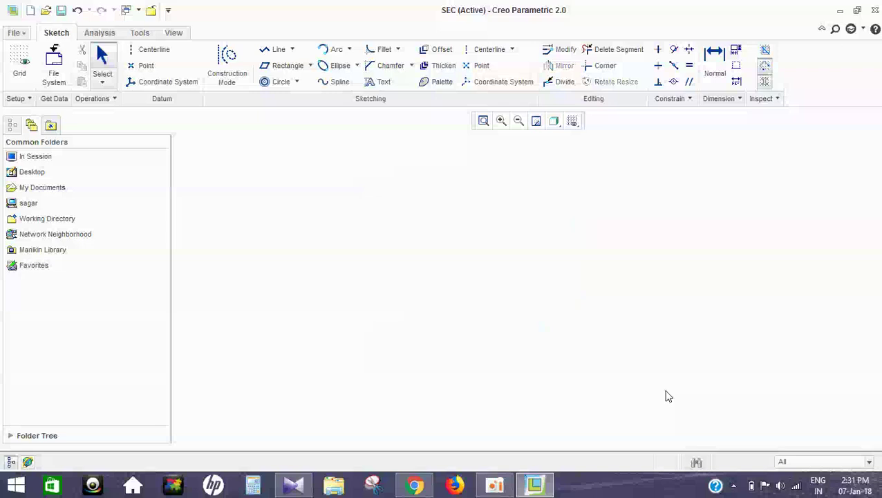
Sketch a 3 Point circle about 132.9 in diameter in the empty sketch.
left_click(297, 82)
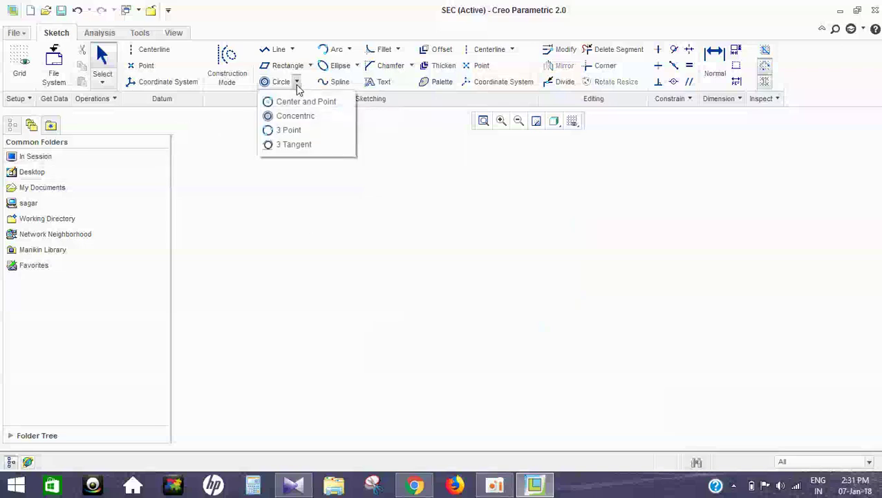
left_click(317, 133)
left_click(587, 245)
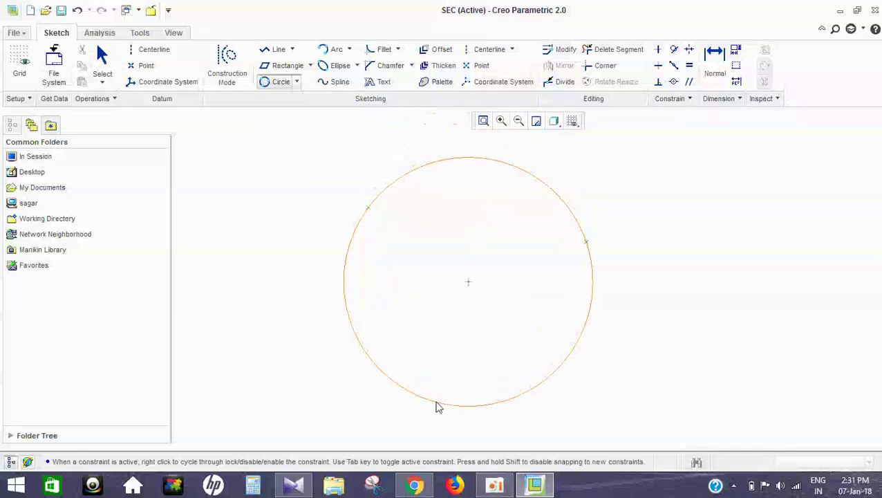
left_click(433, 405)
middle_click(285, 325)
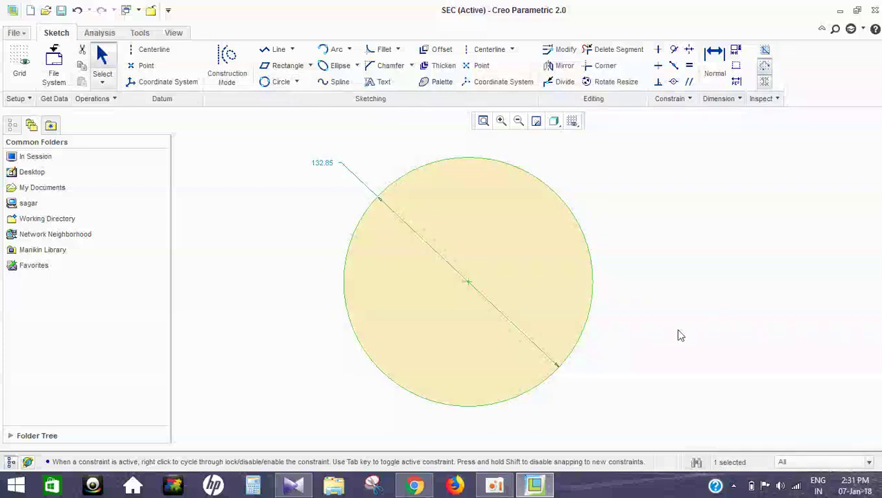
Delete the three-point circle to empty the sketch.
scroll(402, 215, "up", 1)
scroll(402, 214, "down", 4)
left_click_drag(620, 376, 244, 157)
key("Delete")
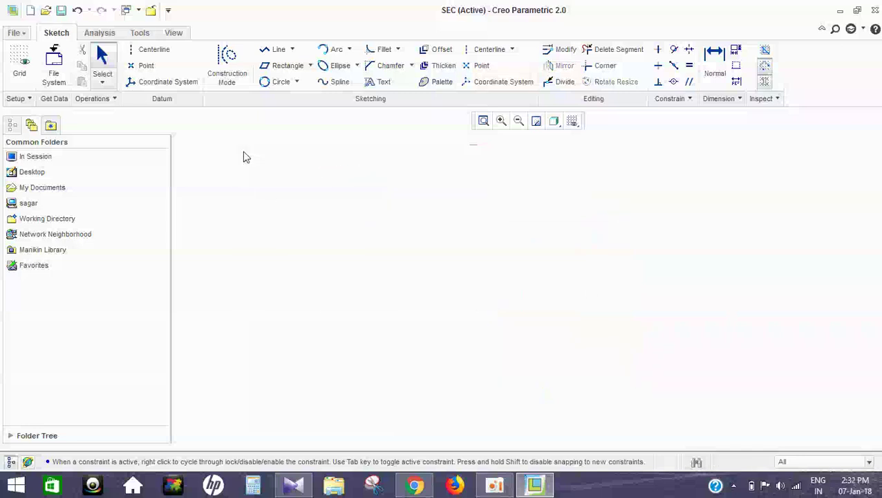
Sketch two separate slanted lines that lean towards each other, about 175.5 long on the left and 188 long on the right.
left_click(276, 49)
left_click(230, 323)
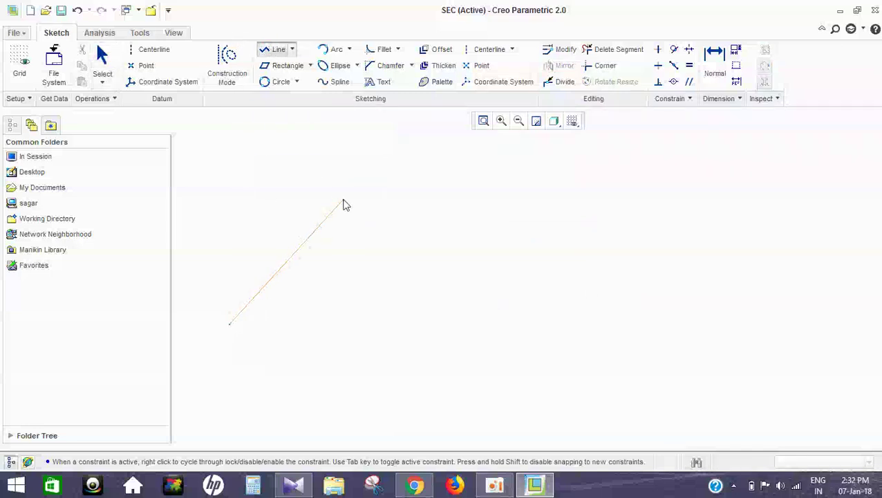
left_click(343, 200)
middle_click(546, 246)
left_click(551, 220)
left_click(662, 362)
middle_click(503, 325)
Sketch a third, slightly sloping line about 336.4 long below the two slanted lines and finish the Line command.
scroll(457, 259, "up", 2)
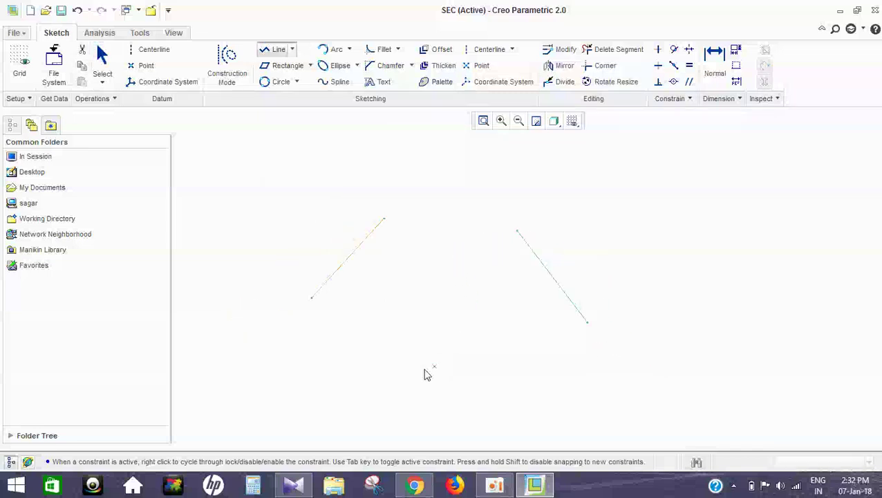
left_click(321, 399)
left_click(528, 411)
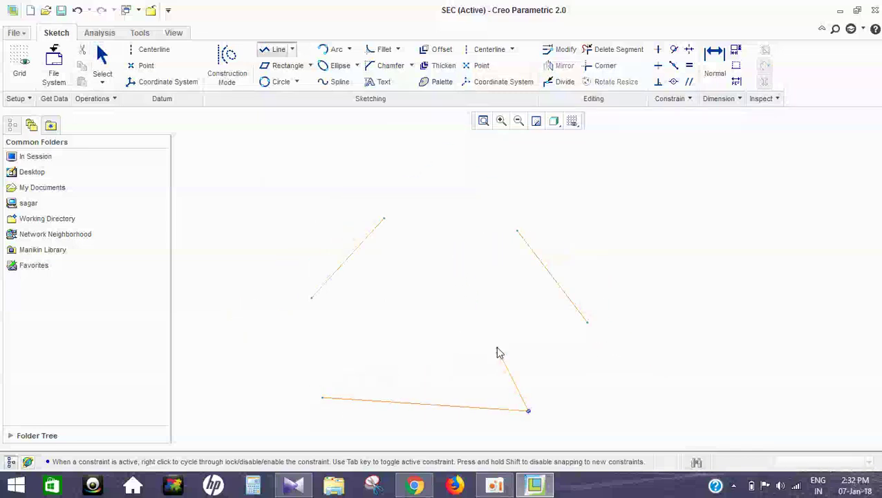
middle_click(492, 339)
middle_click(490, 332)
left_click(490, 332)
scroll(484, 288, "down", 3)
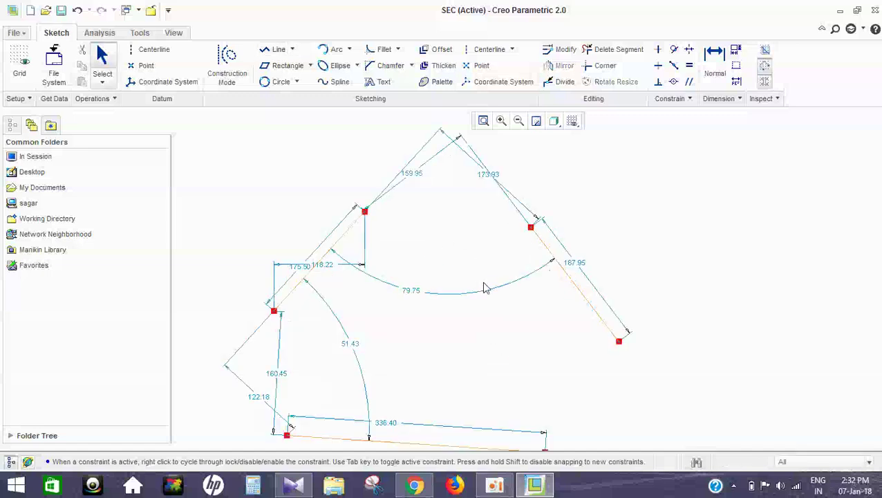
scroll(512, 254, "up", 3)
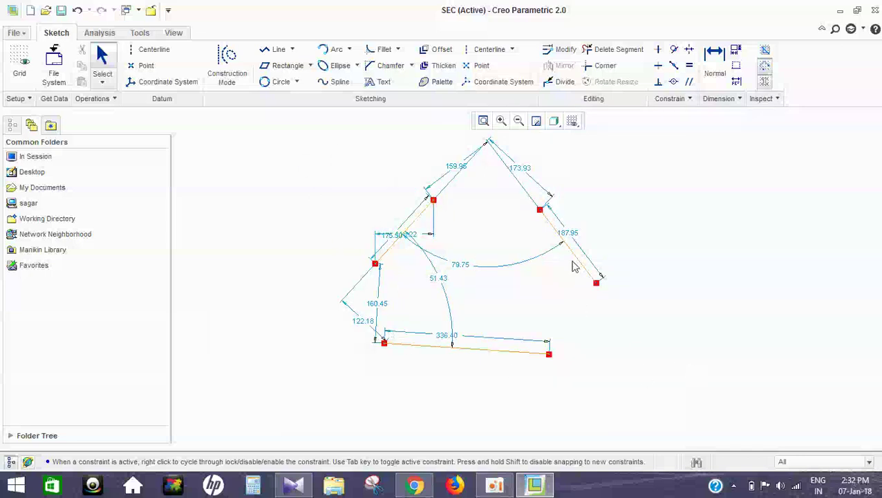
Sketch a 3 Point circle through the upper ends of both slanted lines and the left end of the lower line.
left_click(297, 81)
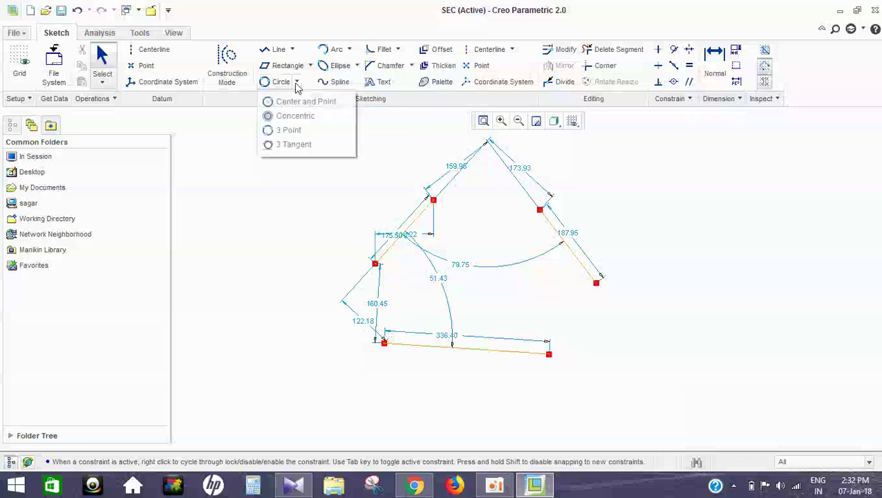
left_click(309, 131)
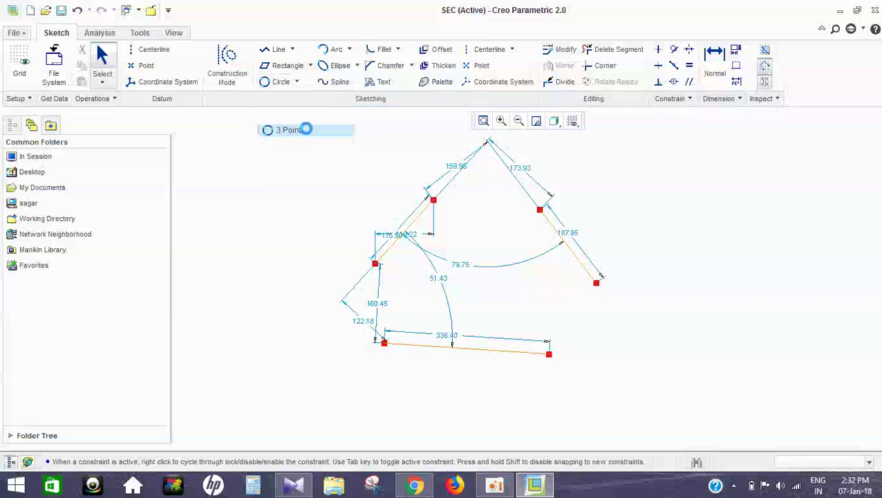
left_click(434, 202)
left_click(385, 345)
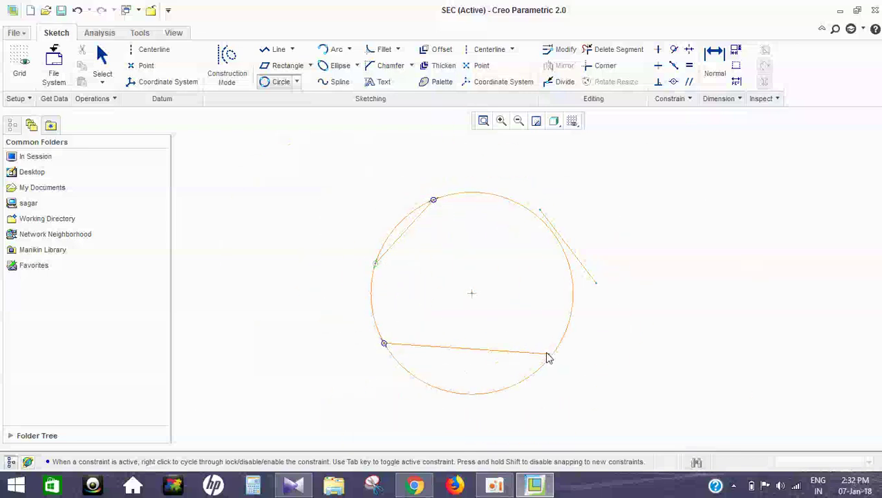
left_click(542, 214)
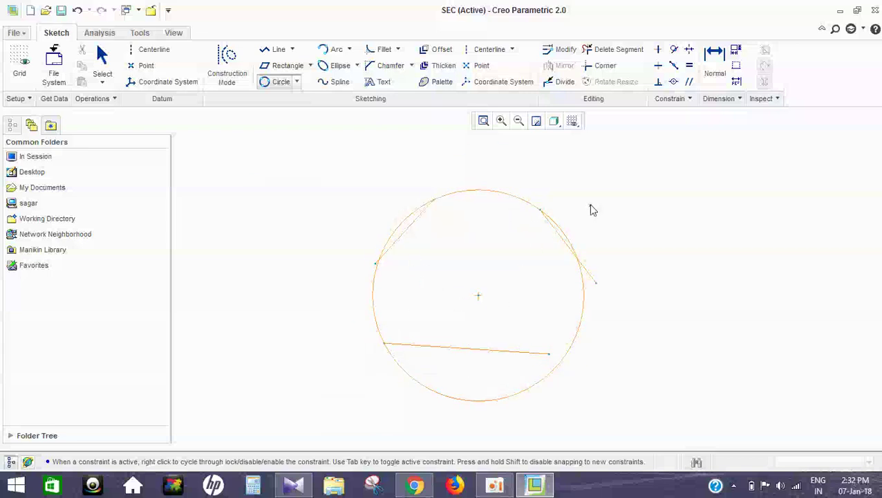
middle_click(519, 278)
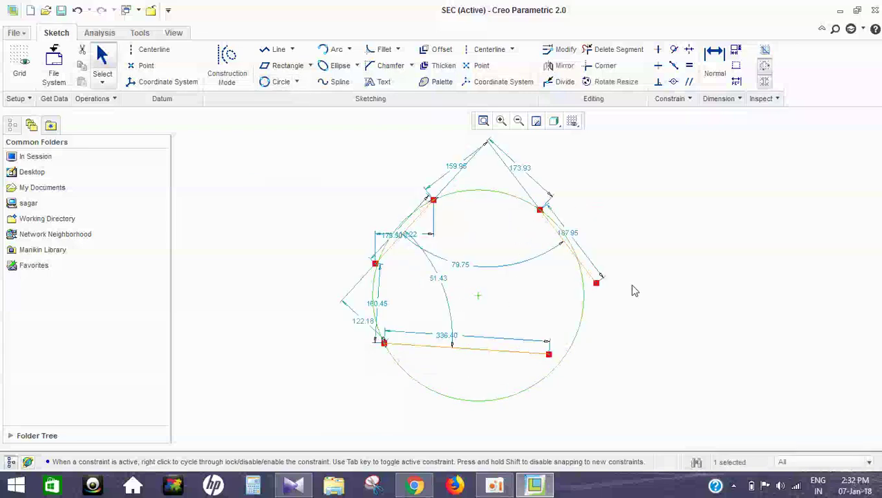
Delete the three-point circle, keeping the three lines.
scroll(537, 239, "up", 1)
scroll(537, 238, "down", 2)
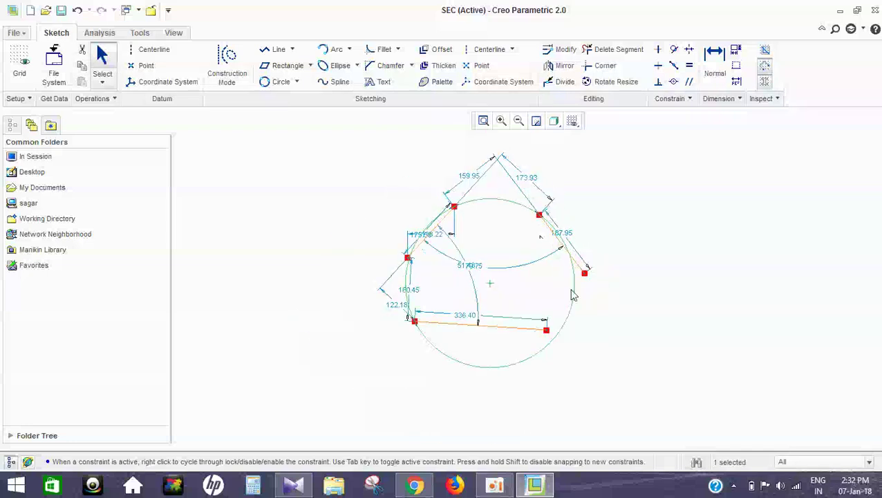
key("Delete")
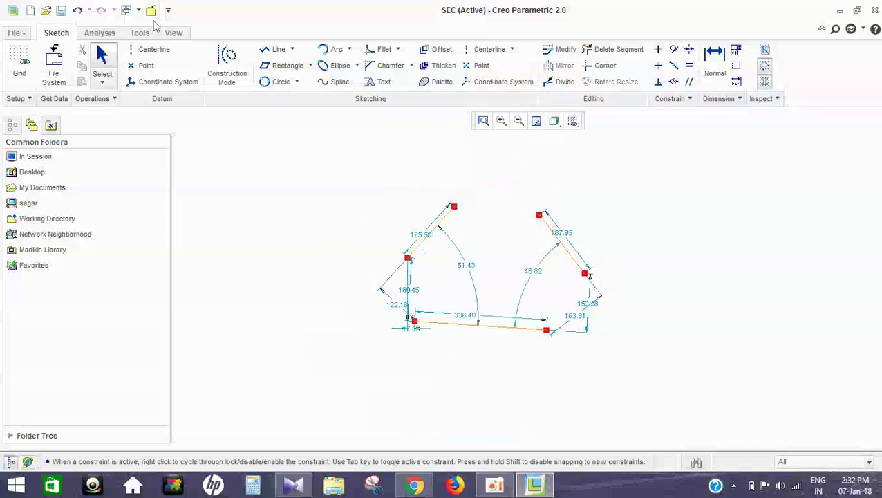
Try a 3 Point circle through the left slanted line's upper end and both ends of the lower line, and undo it.
left_click(297, 82)
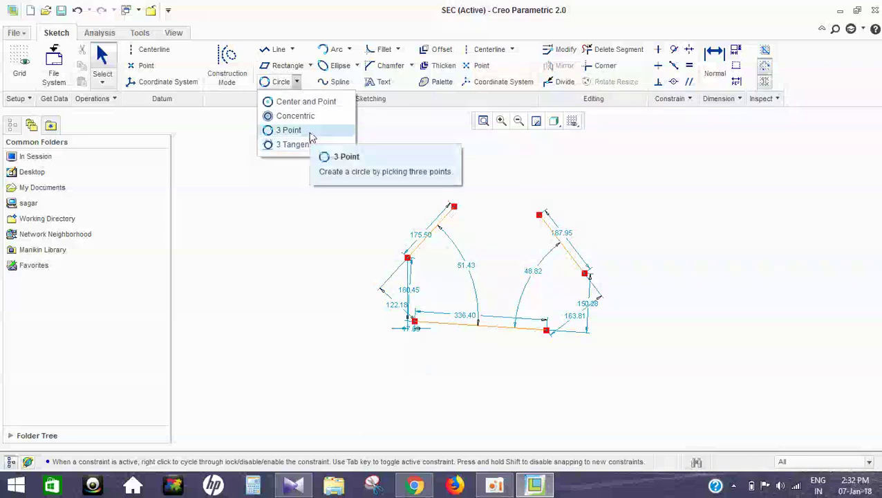
left_click(293, 134)
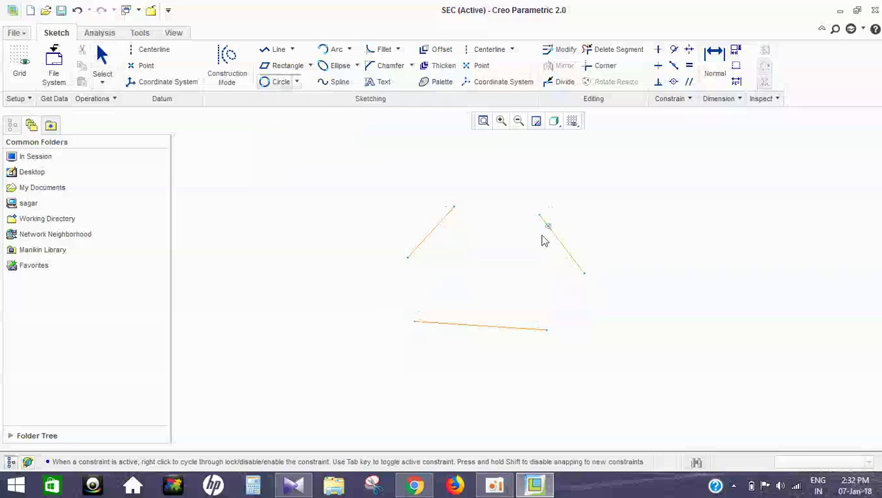
left_click(415, 322)
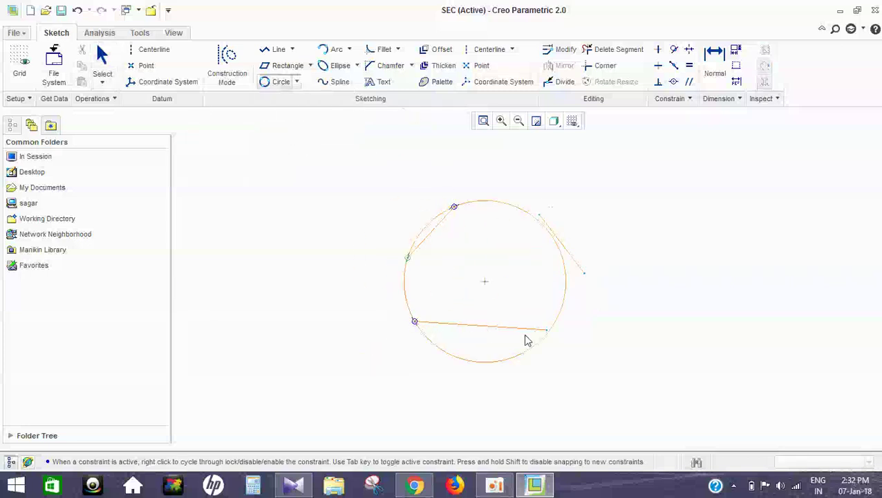
left_click(546, 330)
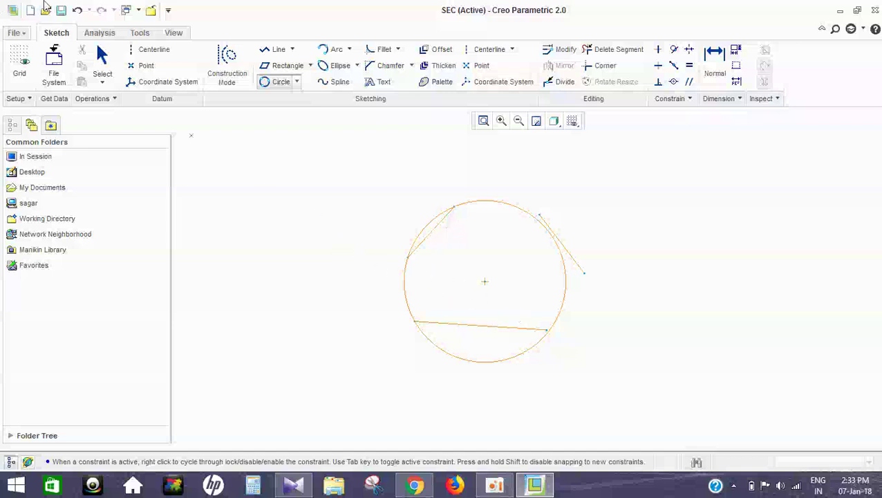
left_click(77, 10)
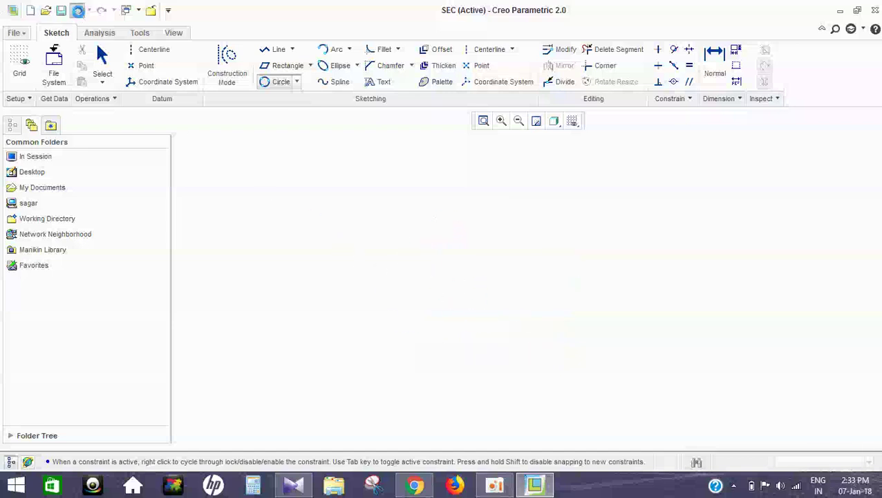
Sketch a 3 Tangent circle touching the left slanted line, the lower line and the right slanted line.
left_click(297, 86)
left_click(305, 145)
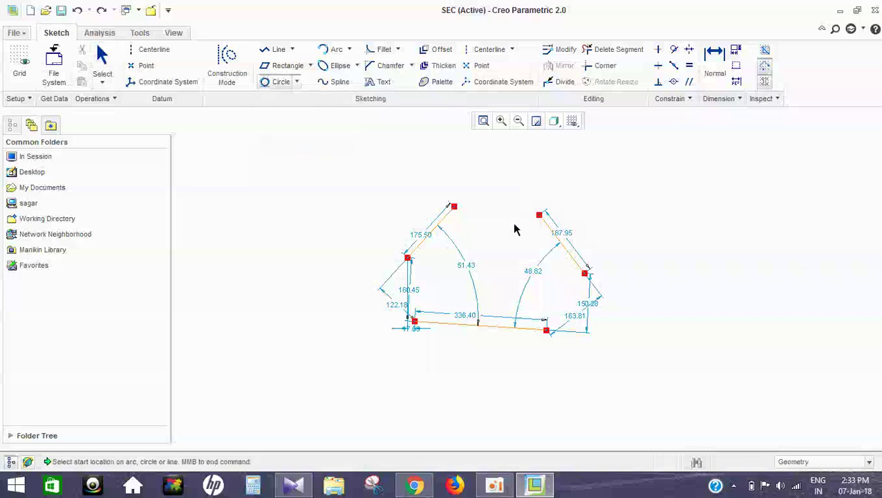
left_click(444, 221)
left_click(486, 327)
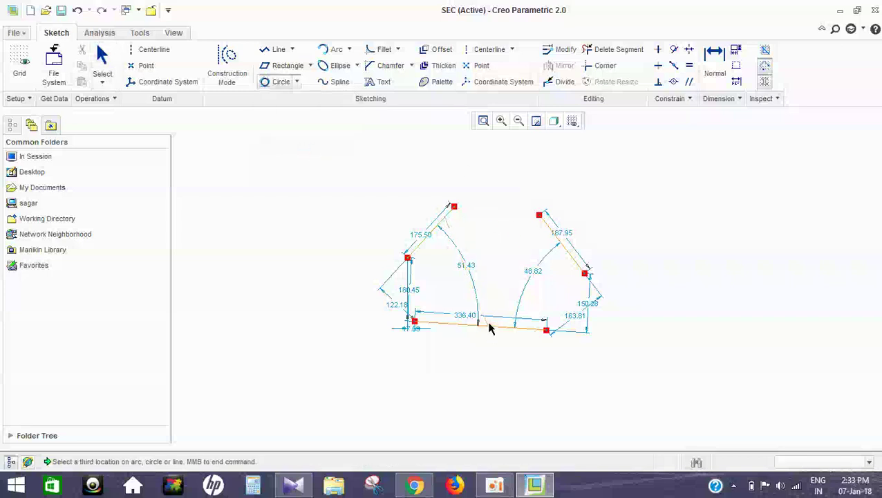
left_click(560, 247)
middle_click(297, 253)
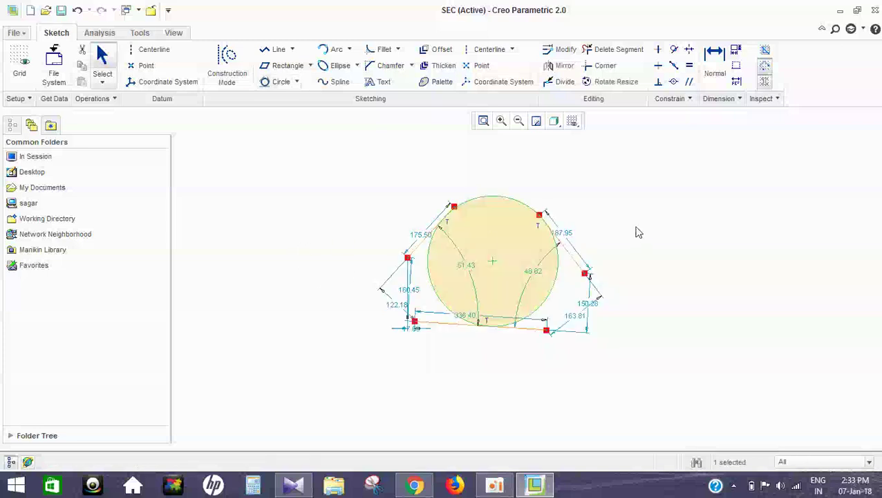
Stretch the slanted lines upward to about 315.2 and 310.5 long, and extend the lower line's right end outward.
scroll(627, 219, "down", 1)
left_click_drag(560, 220, 542, 179)
left_click_drag(489, 207, 514, 173)
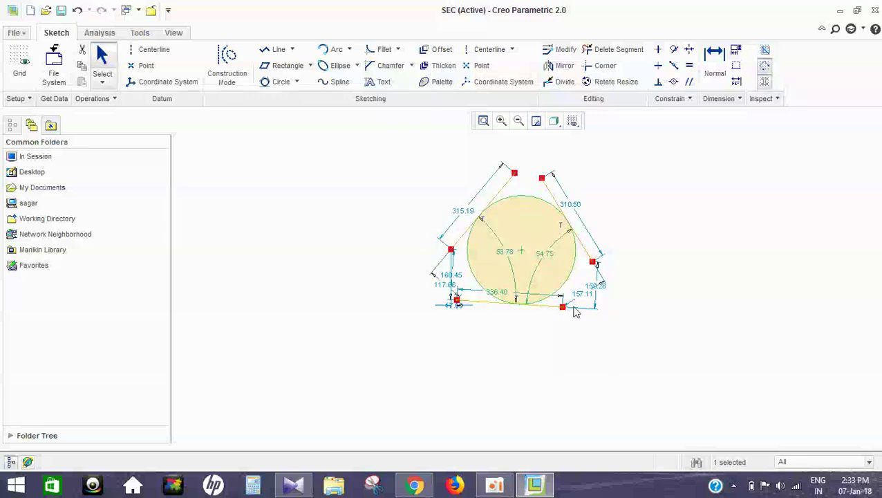
left_click_drag(564, 307, 591, 324)
left_click(690, 291)
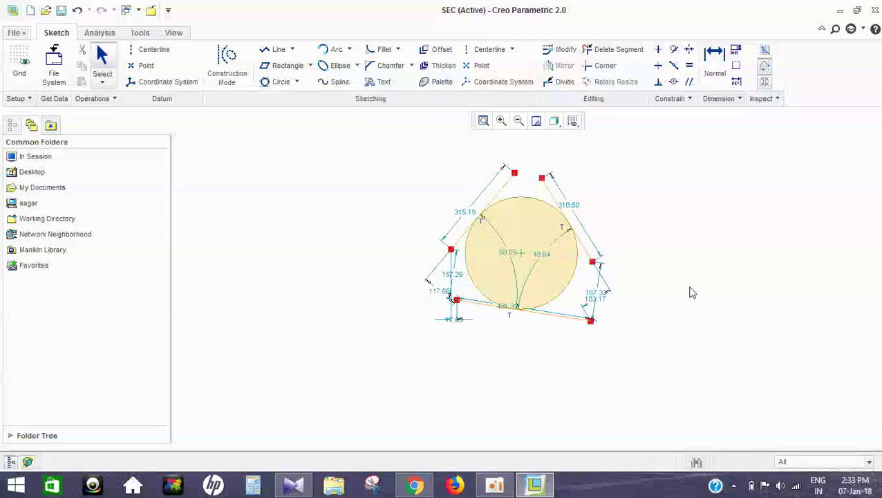
Hide all sketch display items, including dimensions, constraints, grid and vertices, and show them all again.
left_click(573, 121)
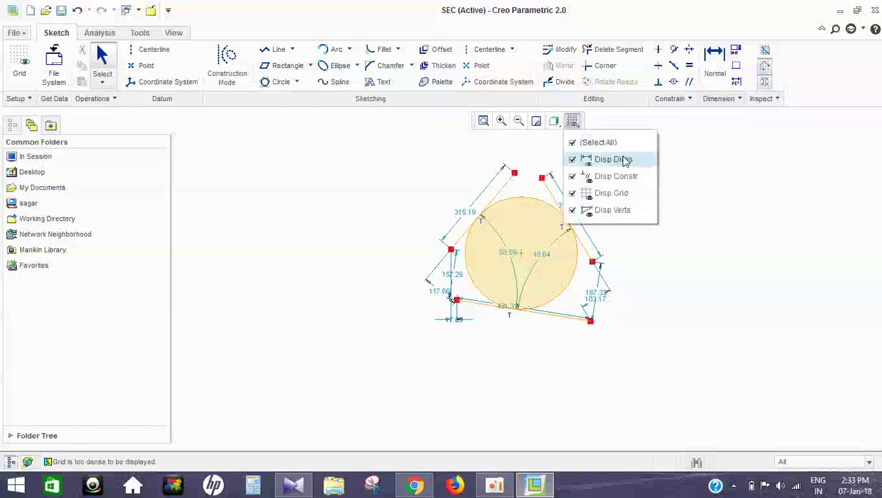
left_click(601, 143)
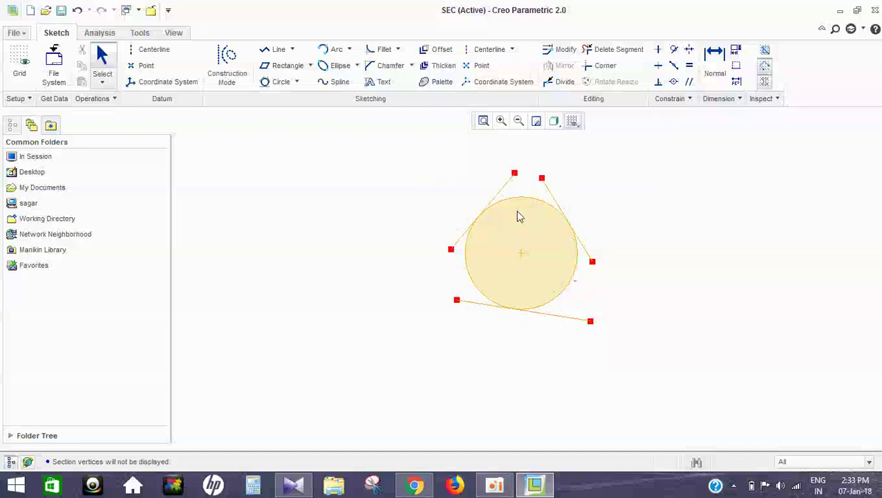
left_click(573, 121)
left_click(587, 143)
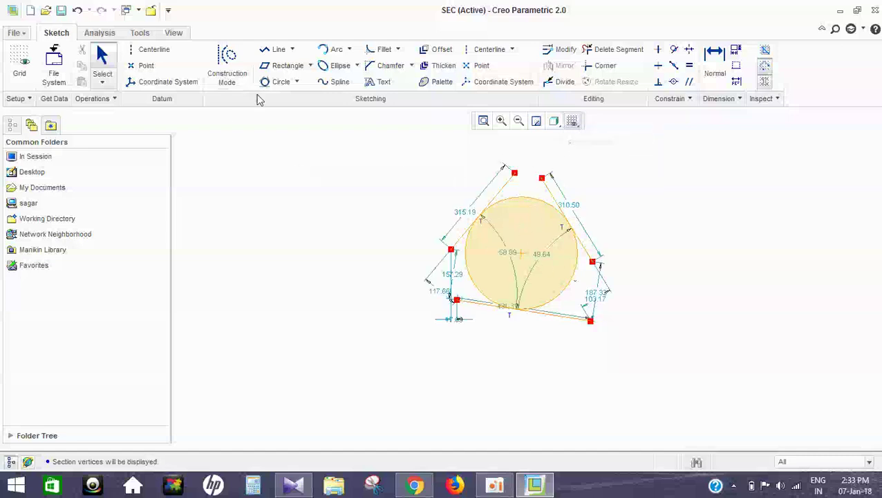
Delete the tangent circle and its three lines to empty the sketch.
left_click(297, 81)
left_click(412, 199)
scroll(463, 211, "up", 1)
scroll(472, 212, "down", 2)
mouse_move(382, 132)
left_mouse_down()
mouse_move(596, 211)
mouse_move(632, 358)
left_mouse_up()
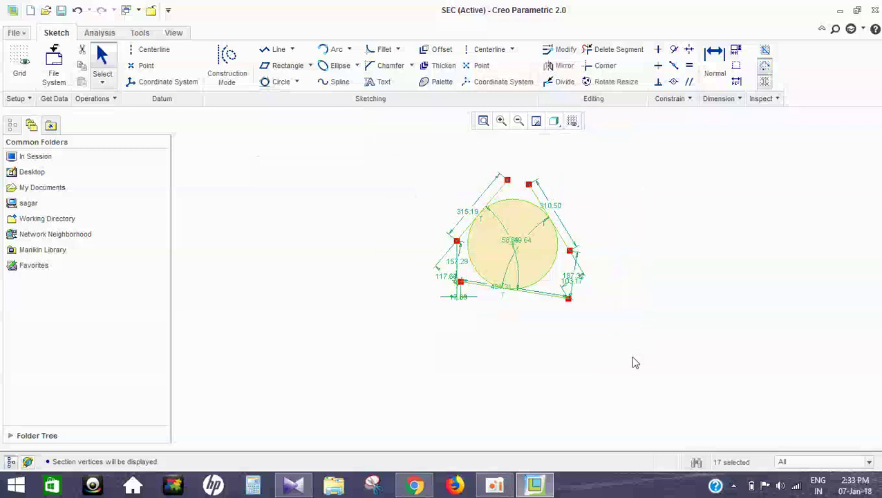
key("Delete")
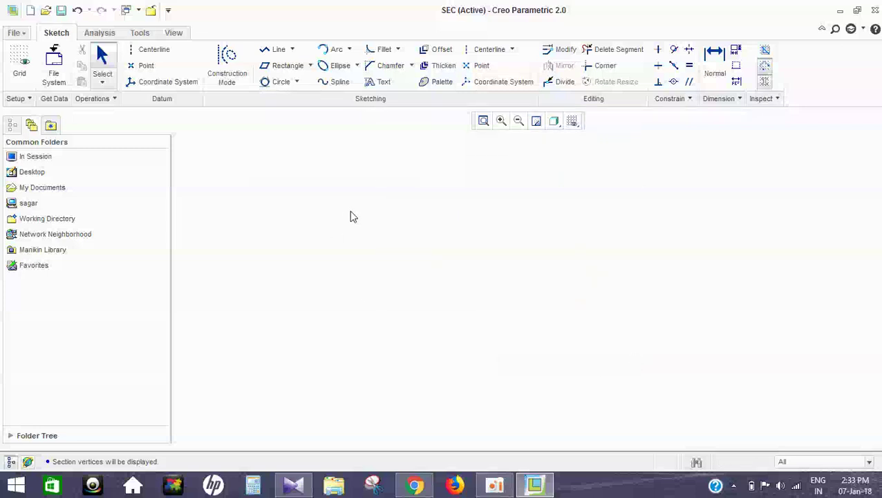
Sketch a 3-Point arc bulging upward, with a radius of about 383.3.
left_click(349, 49)
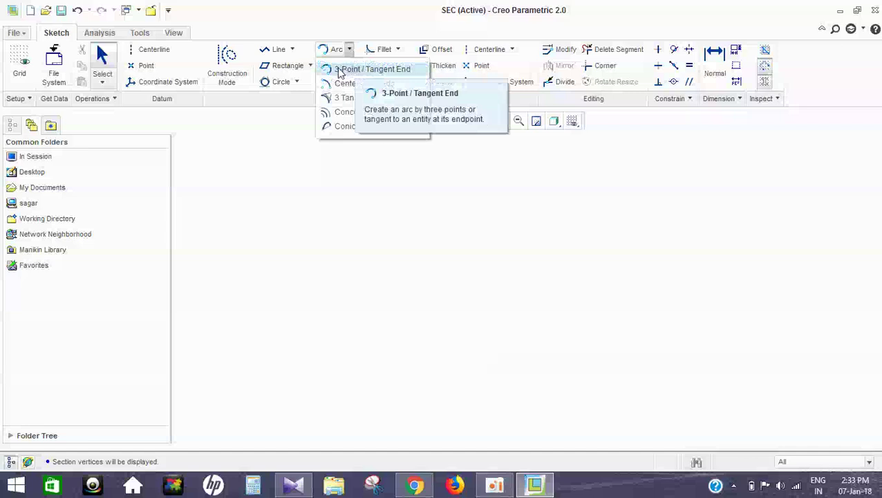
left_click(340, 70)
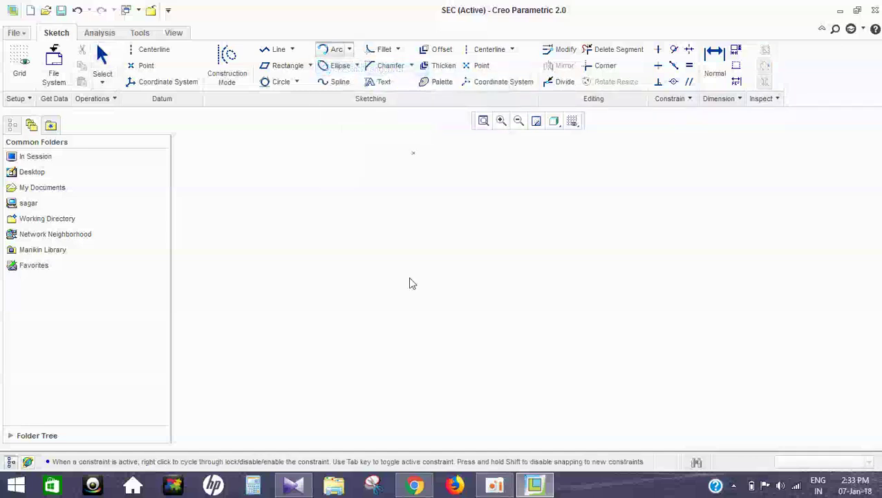
left_click(288, 247)
left_click(469, 269)
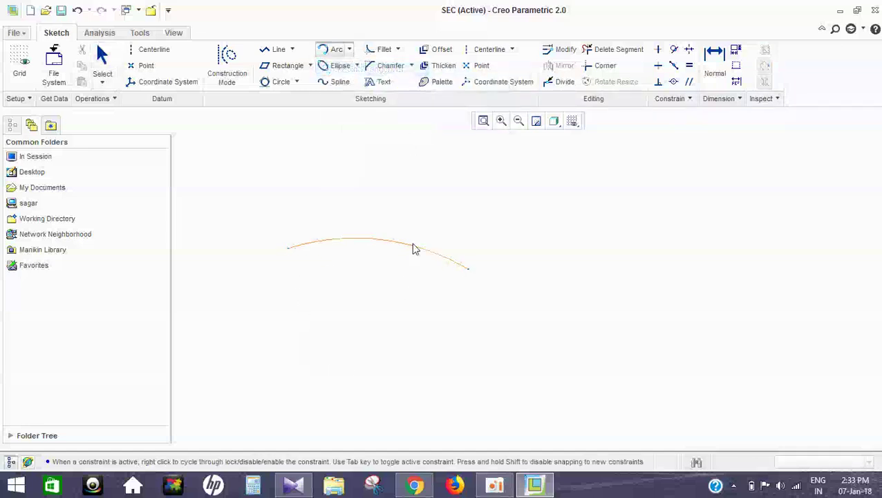
left_click(384, 198)
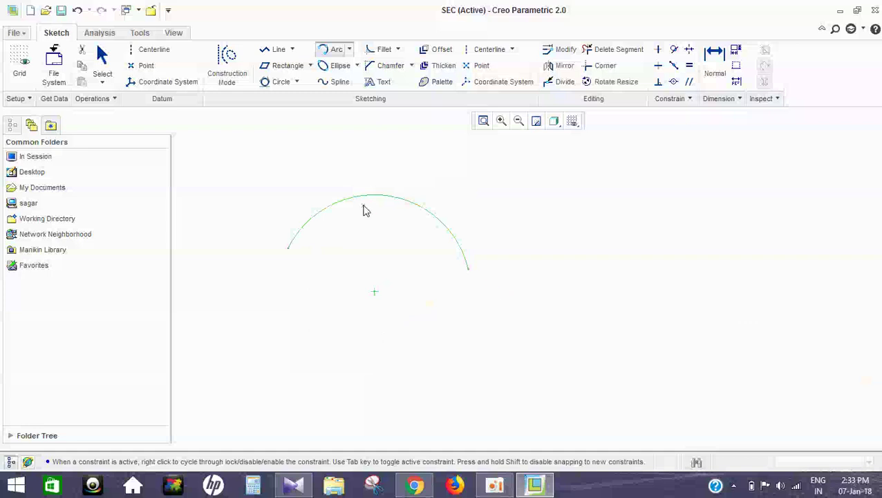
middle_click(388, 250)
Move the arc's two horizontal dimensions and its radius dimension clear of the curve.
left_click_drag(394, 191, 441, 159)
mouse_move(415, 189)
left_mouse_down()
mouse_move(570, 190)
mouse_move(555, 284)
left_mouse_up()
left_click_drag(447, 173, 571, 201)
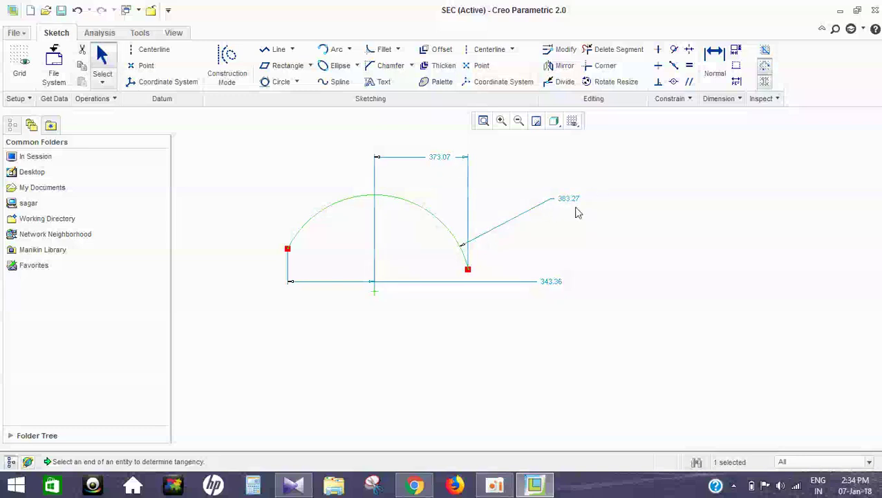
Sketch a Center and Ends arc well right of the first arc, a downward quarter circle with a radius of about 412.3.
left_click(349, 49)
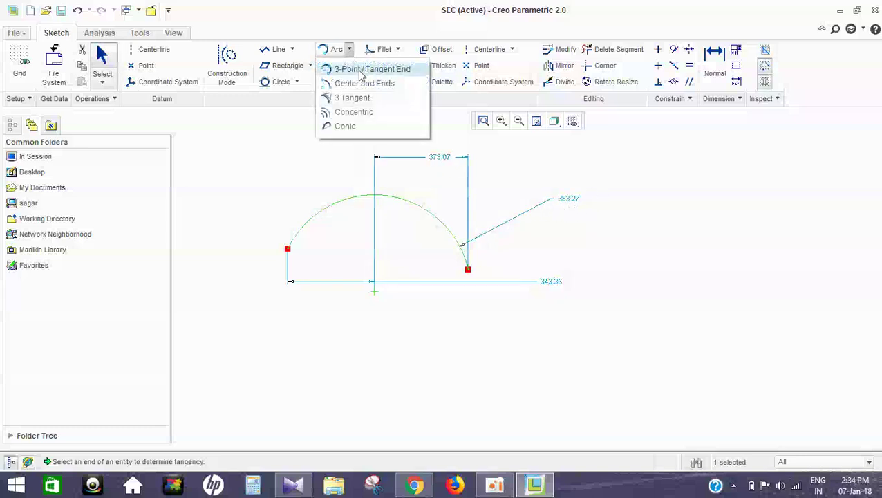
left_click(370, 84)
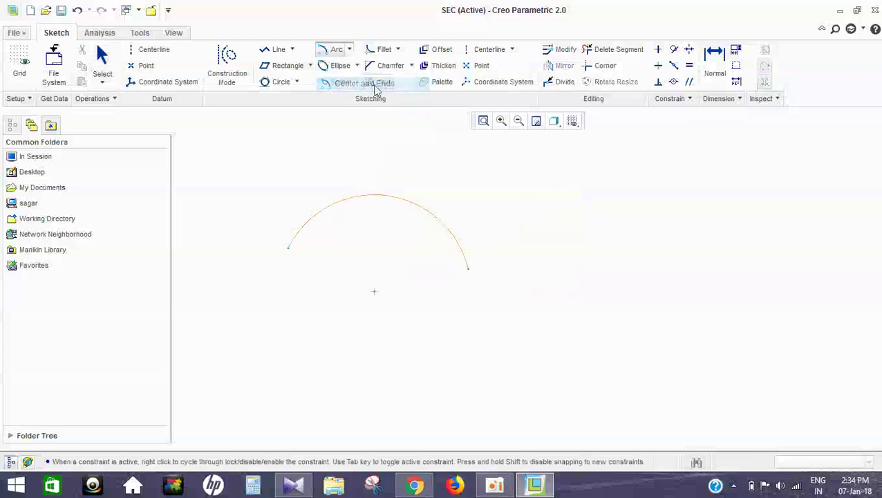
middle_click_drag(650, 246, 455, 211)
left_click(602, 246)
left_click(705, 244)
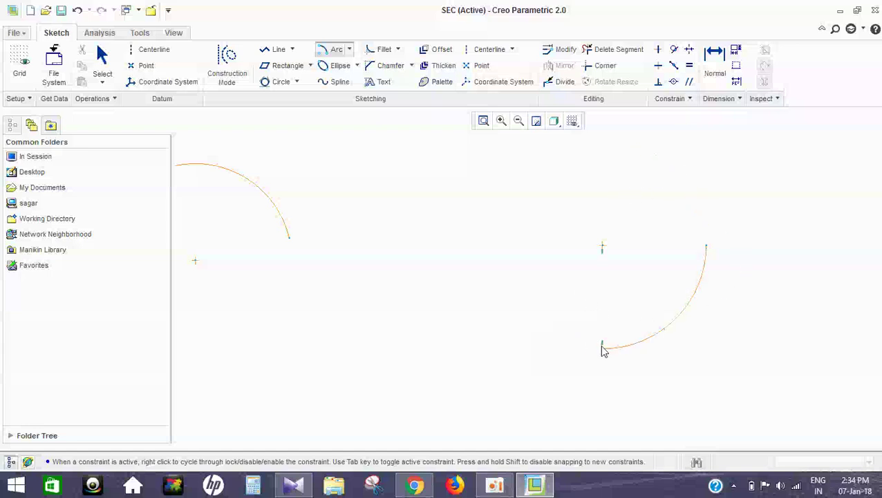
middle_click(515, 350)
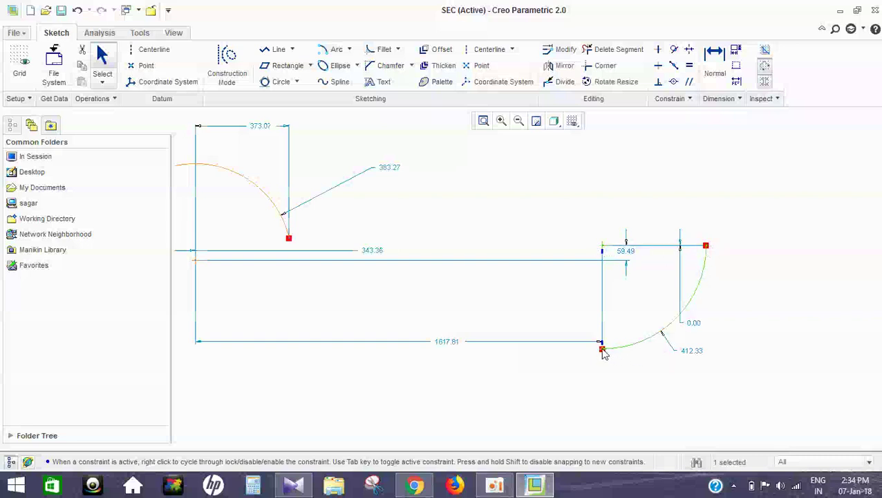
Delete both arcs to empty the sketch.
scroll(573, 269, "down", 2)
scroll(608, 291, "up", 4)
mouse_move(670, 357)
left_mouse_down()
mouse_move(290, 244)
mouse_move(261, 194)
left_mouse_up()
key("Delete")
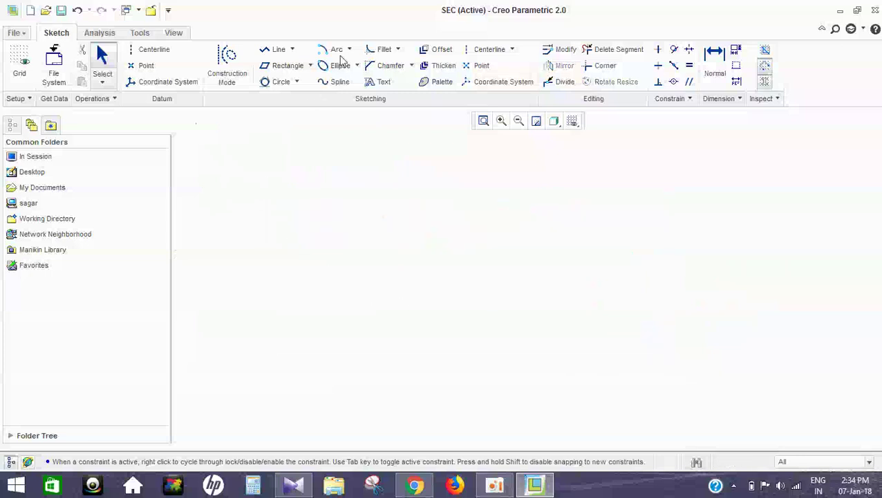
Sketch two separate slanted lines converging upward, about 1626.4 long on the left and 1463.2 long on the right.
left_click(349, 49)
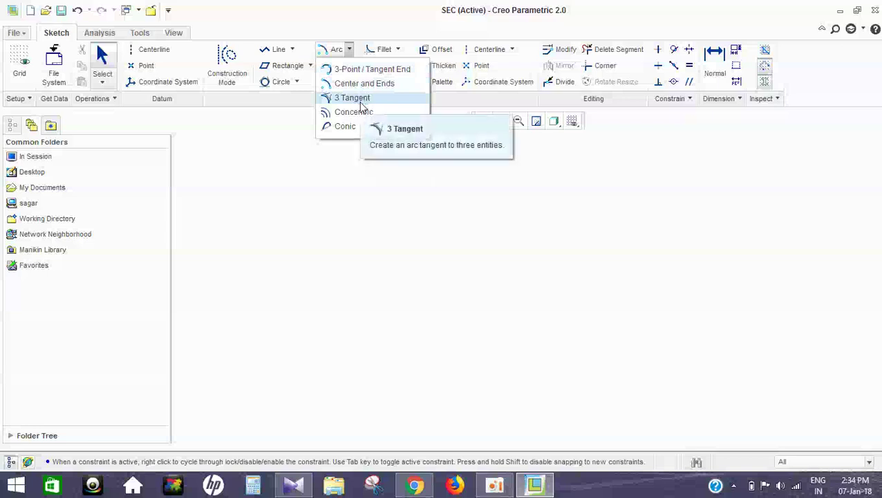
left_click(356, 199)
left_click(264, 51)
left_click(280, 328)
left_click(374, 190)
middle_click(420, 209)
left_click(519, 197)
left_click(585, 331)
middle_click(408, 277)
Sketch a horizontal line about 1604.8 below the left slanted line's lower end, ending vertically under the right line's upper end.
scroll(453, 202, "up", 2)
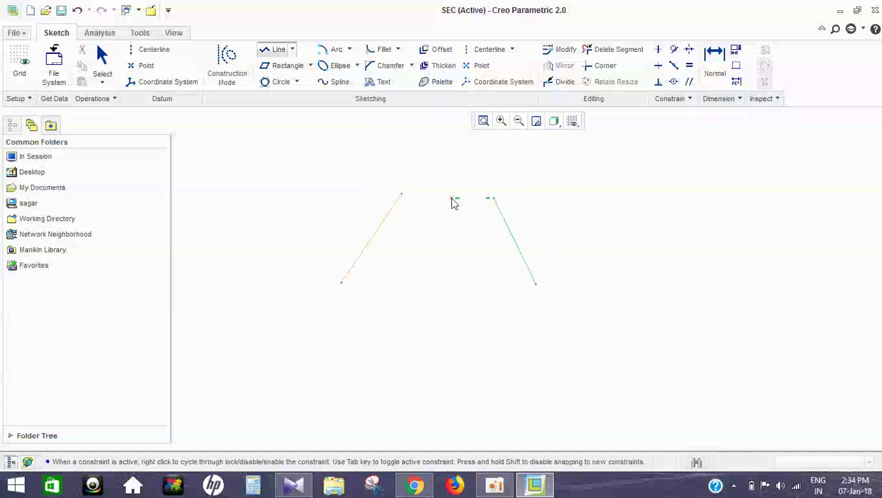
left_click(341, 384)
left_click(494, 387)
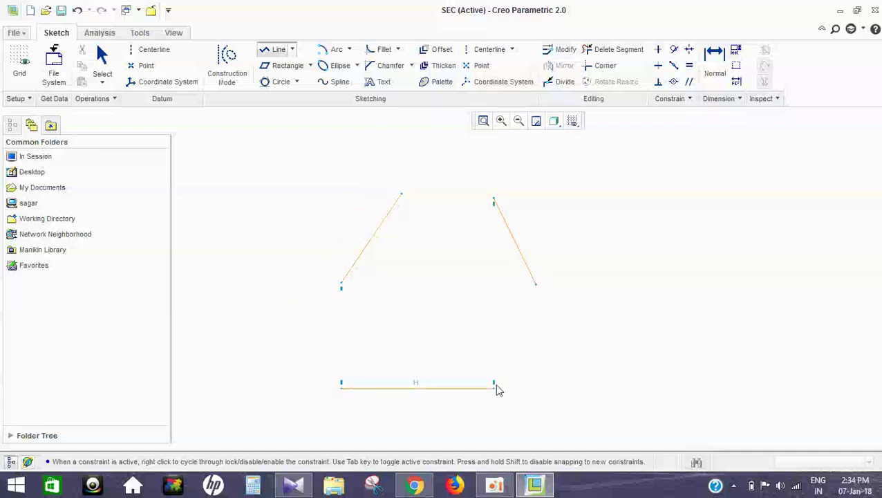
middle_click(585, 321)
middle_click(681, 273)
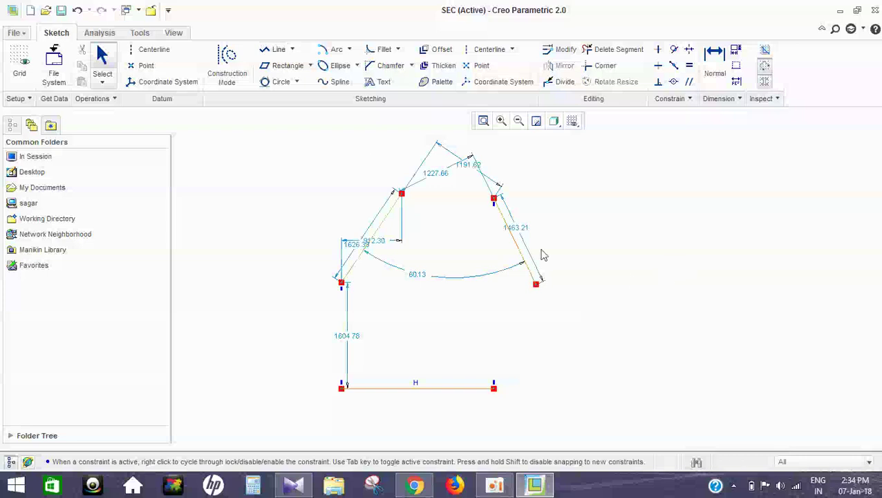
Sketch a 3 Tangent arc from the left slanted line to the right slanted line, tangent to the lower horizontal line.
left_click(350, 50)
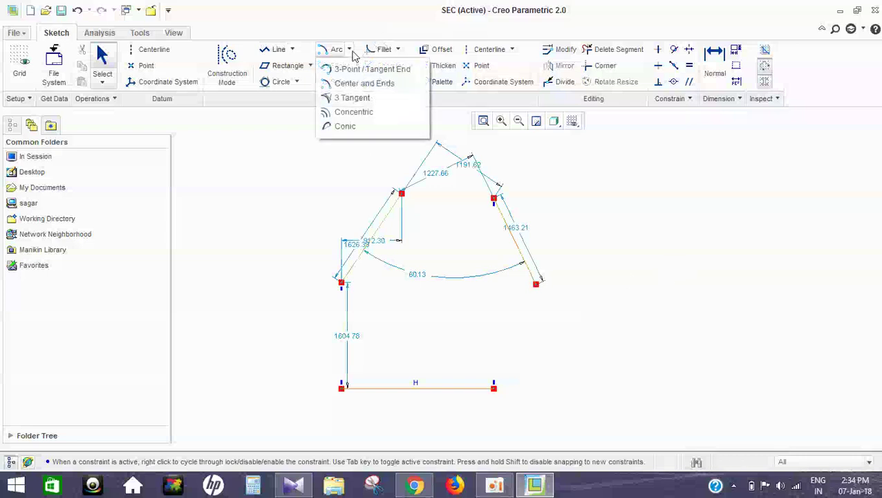
left_click(364, 100)
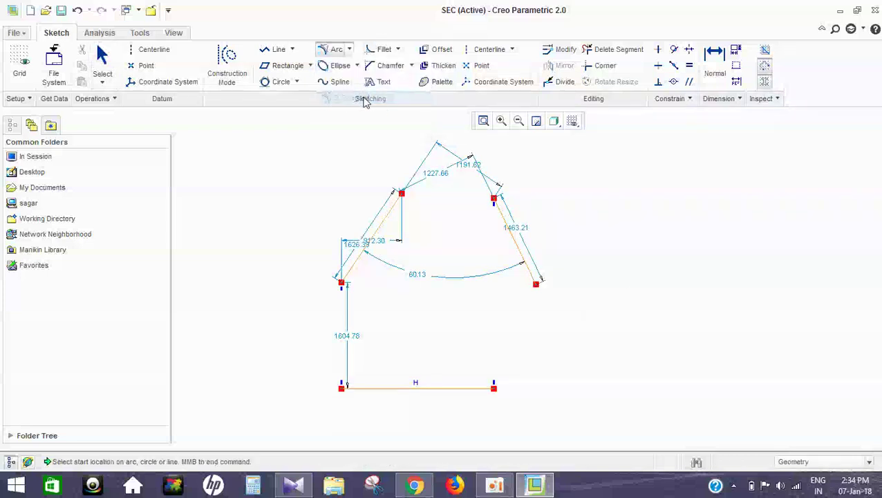
left_click(384, 230)
left_click(516, 246)
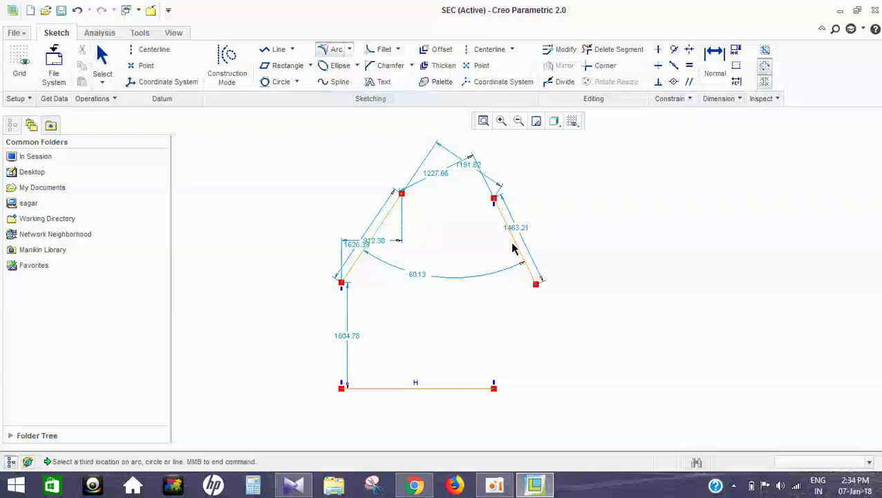
left_click(420, 387)
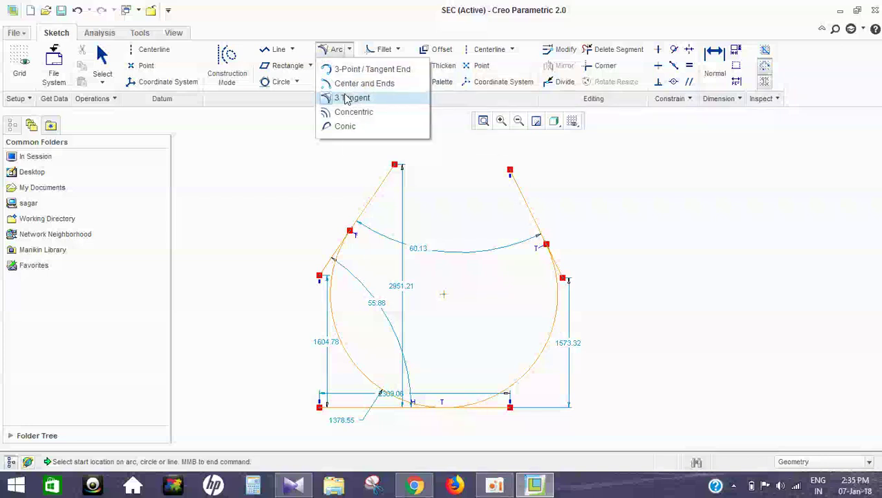
Delete the tangent arc and its three lines to empty the sketch.
left_click(337, 207)
scroll(393, 217, "down", 1)
scroll(393, 216, "down", 1)
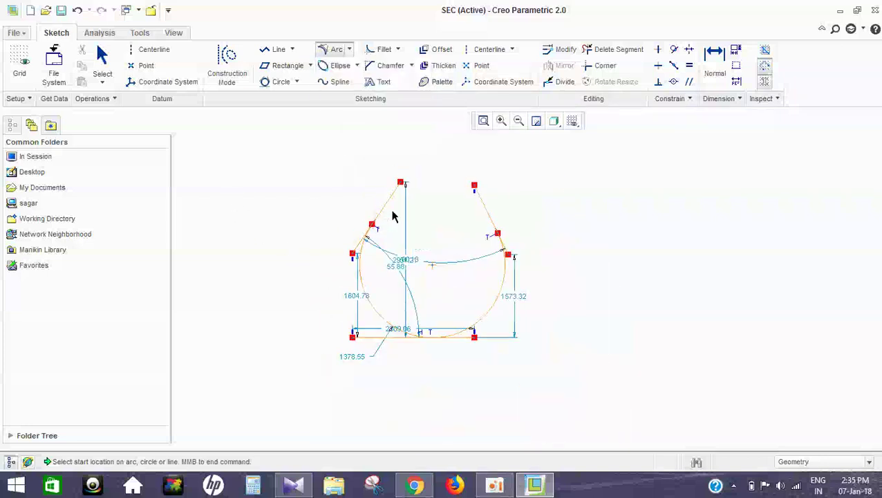
middle_click(556, 246)
left_click_drag(226, 142, 625, 378)
key("Delete")
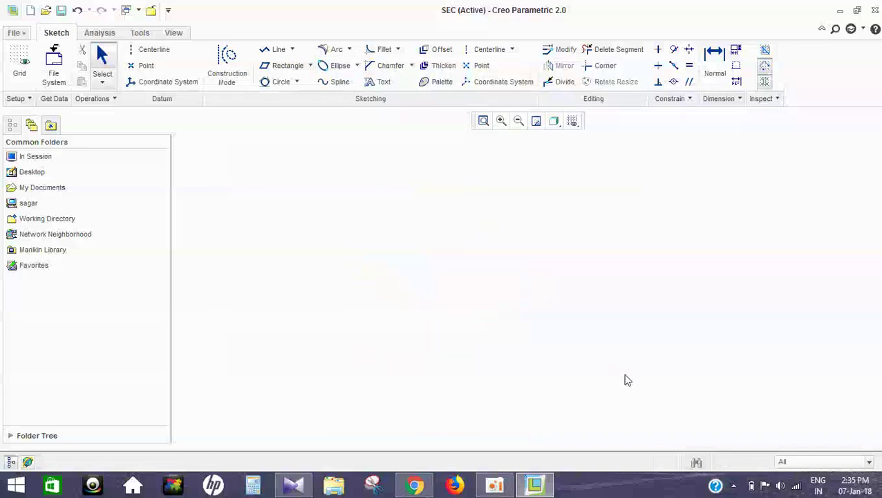
Sketch a Center and Point circle with a diameter of about 1277.3.
left_click(350, 50)
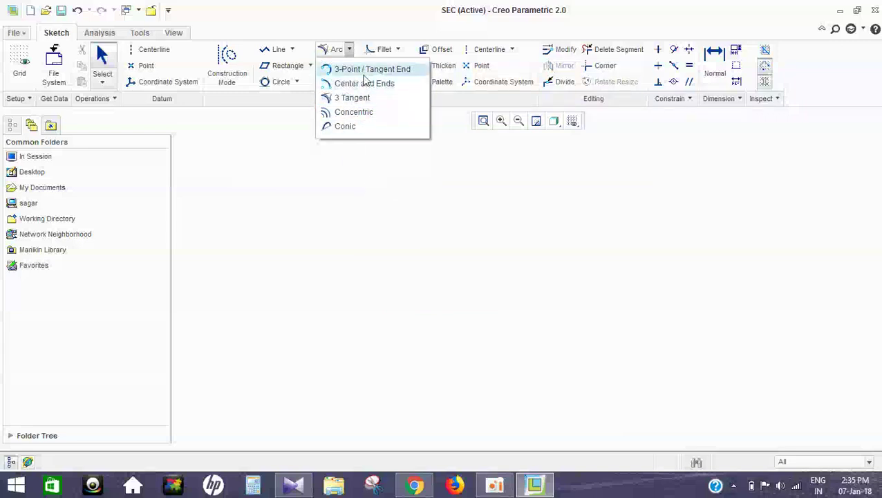
left_click(297, 82)
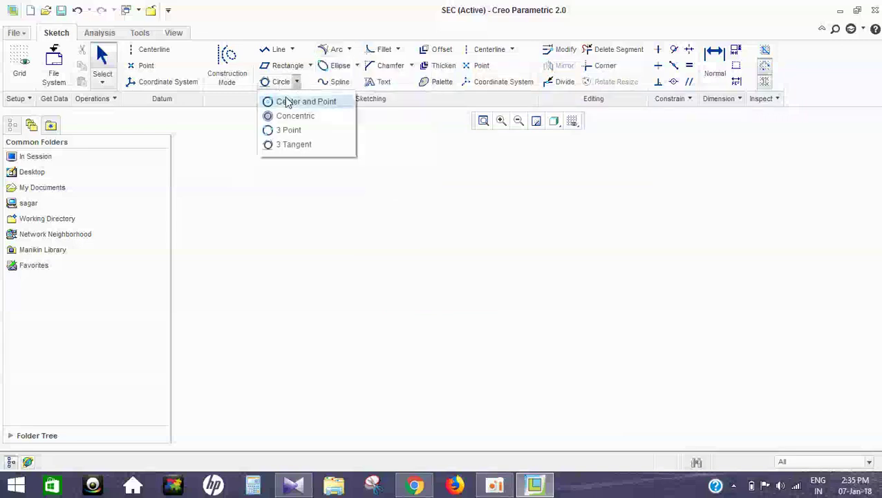
left_click(290, 101)
left_click(356, 242)
left_click(388, 262)
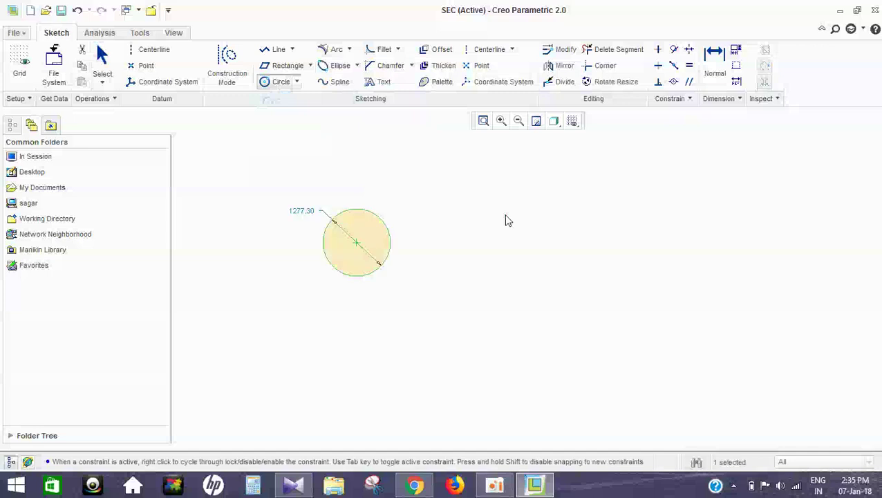
middle_click(487, 209)
Sketch a 3-Point arc to the right of the circle, bulging upward with a radius of about 1659.4.
left_click(350, 49)
left_click(363, 69)
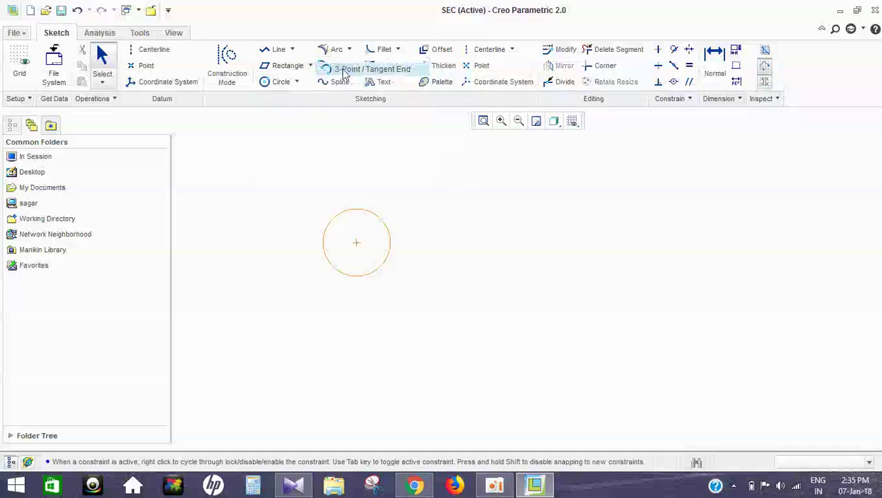
left_click(659, 254)
left_click(602, 231)
middle_click(505, 289)
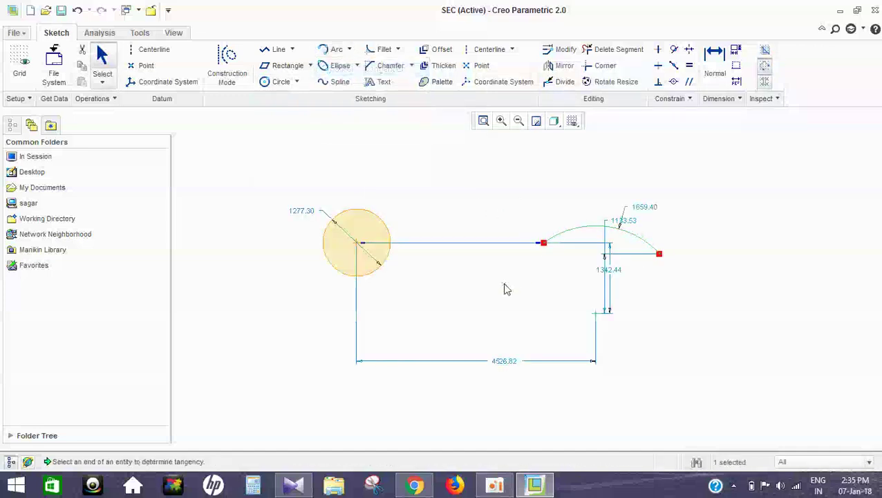
left_click(357, 245)
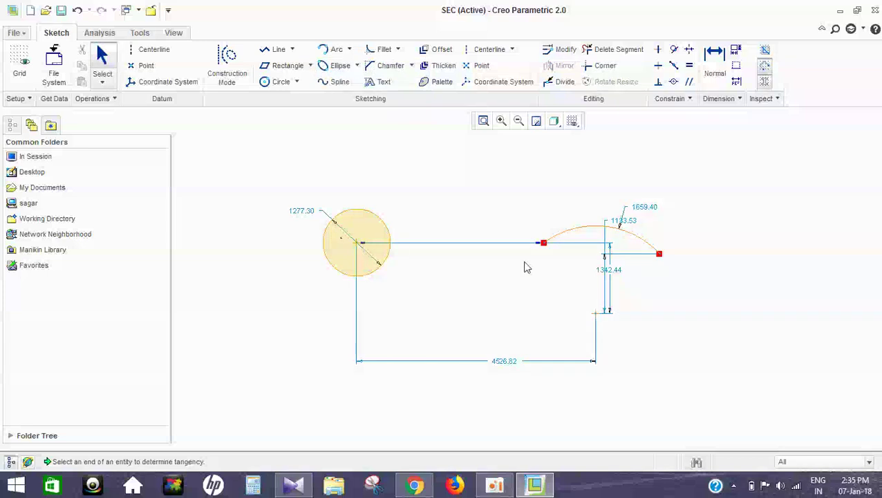
Sketch three Concentric arcs around the existing arc's center, with radii of about 1092.6, 878.9 and 1822.8.
left_click(349, 49)
left_click(362, 112)
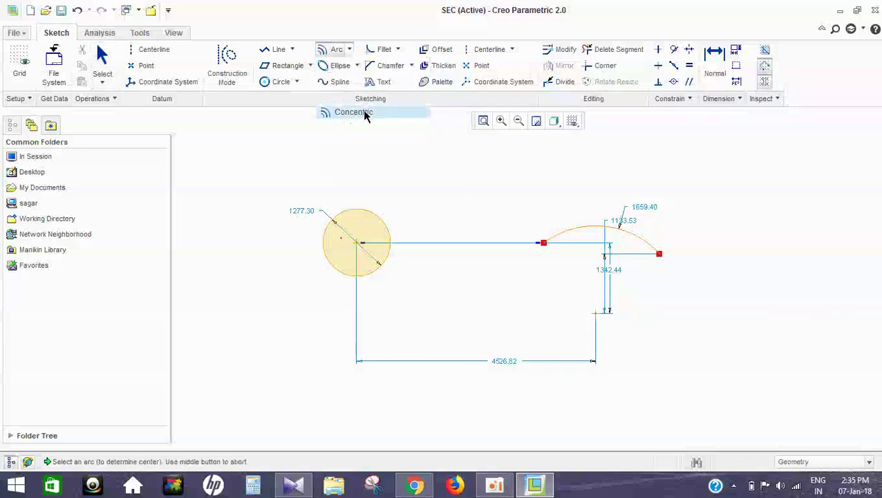
left_click(596, 315)
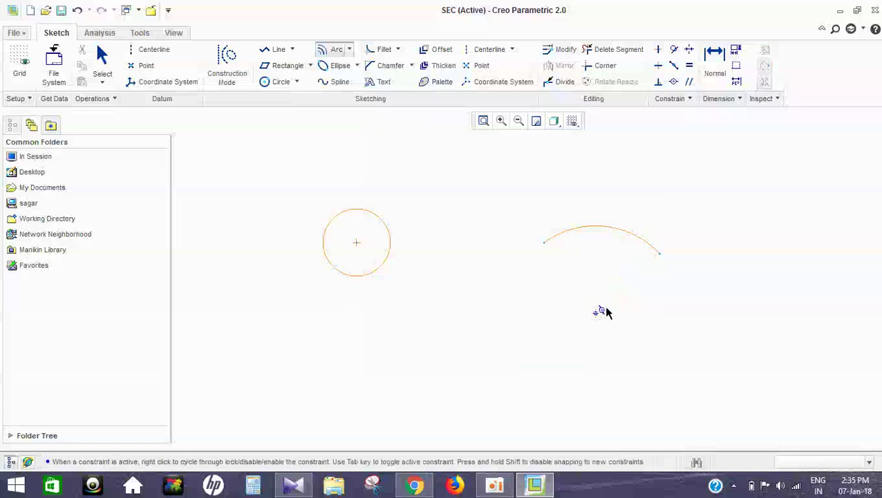
left_click(610, 257)
left_click(542, 337)
left_click(640, 356)
left_click(657, 387)
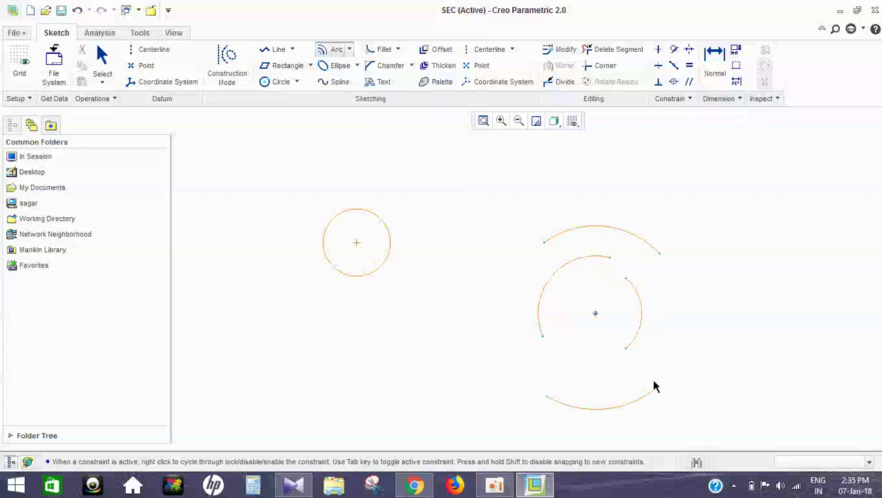
Add three more concentric arcs around the same center, with radii of about 1511.4, 2339.2 and 2795.
left_click(517, 311)
left_click(599, 376)
left_click(696, 247)
left_click(724, 390)
middle_click_drag(681, 302, 680, 250)
left_click(486, 170)
left_click(457, 235)
left_click(485, 343)
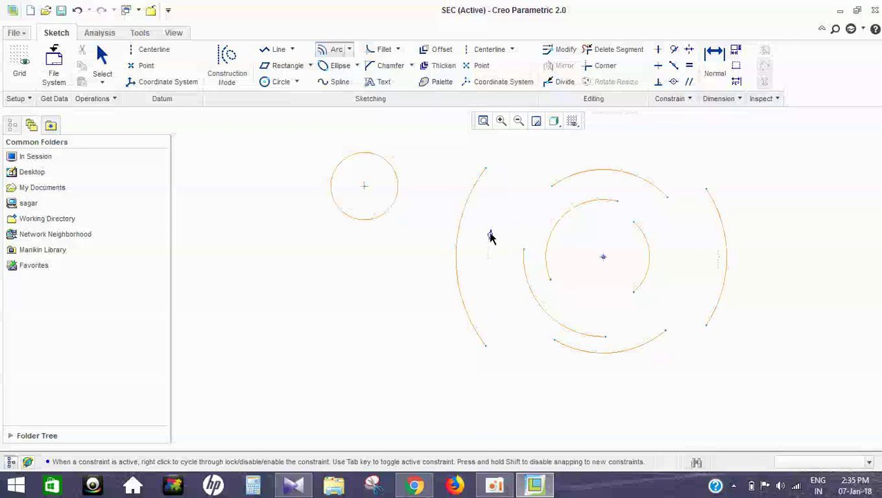
Add an upper-left concentric arc and two more around the same center, with radii of about 1954.5 and 3521.8.
left_click(662, 148)
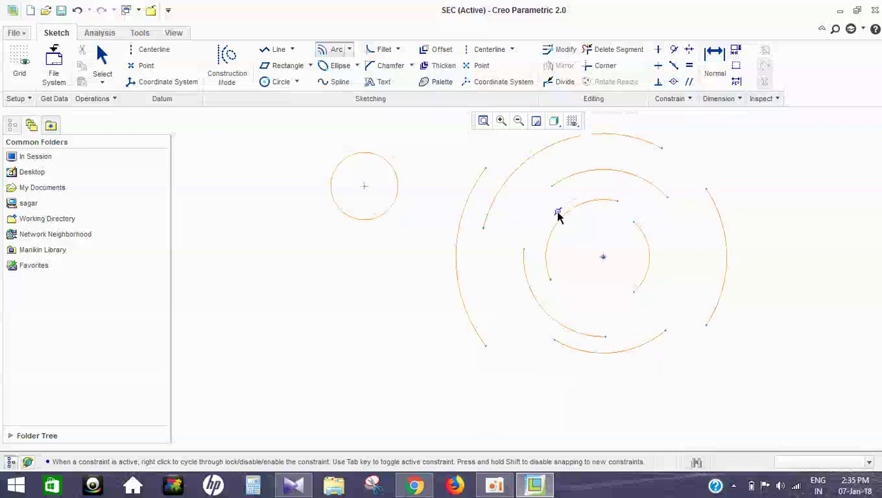
left_click(522, 197)
left_click(676, 428)
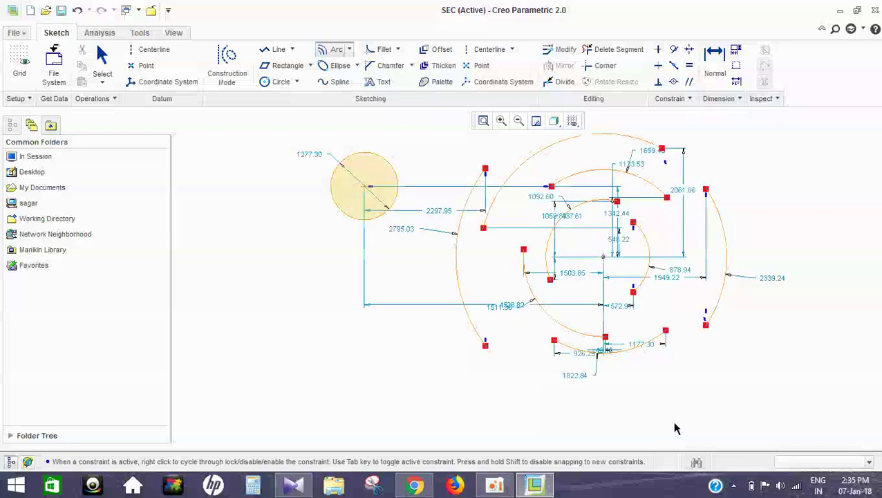
left_click(468, 383)
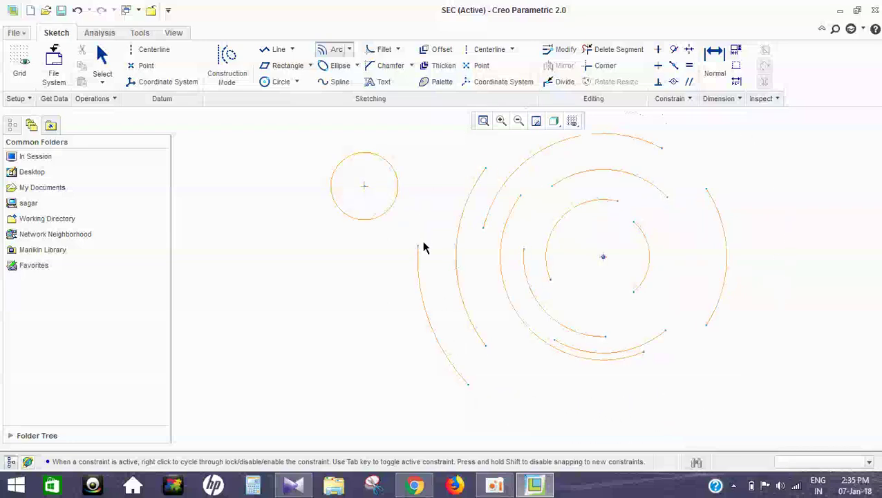
left_click(619, 209)
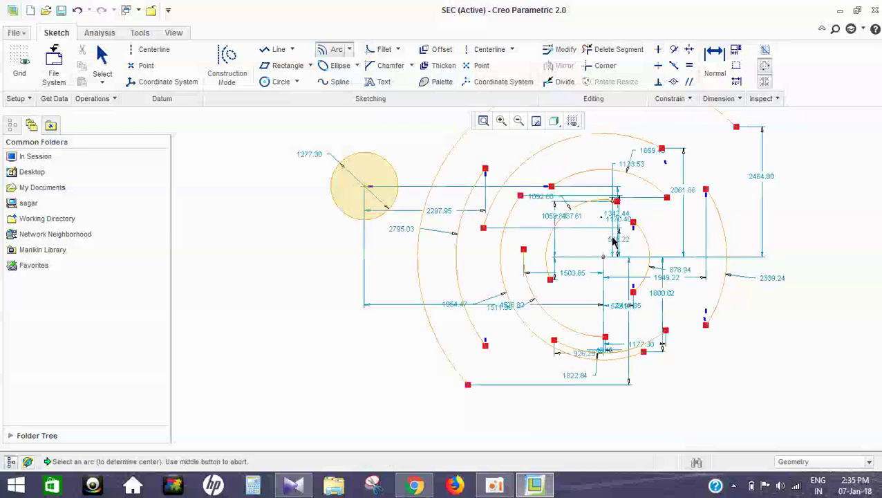
scroll(614, 239, "down", 3)
scroll(615, 248, "up", 5)
scroll(615, 247, "up", 3)
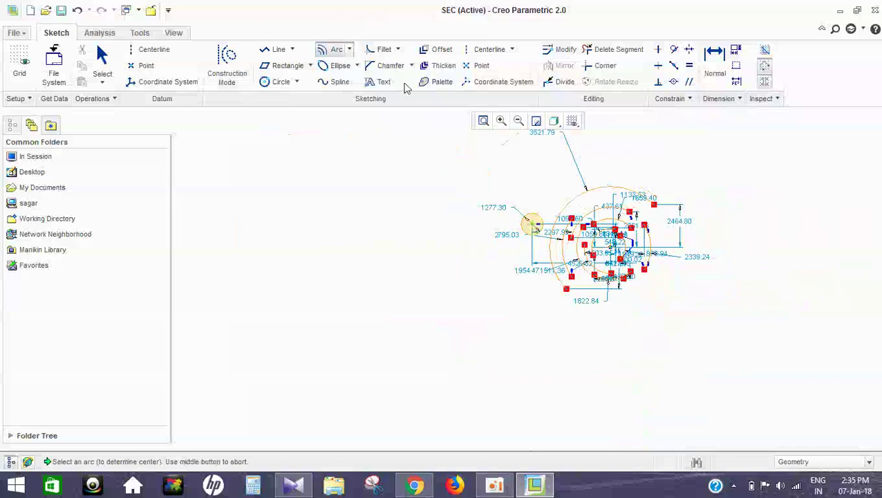
Sketch a Concentric arc around the shaded circle, to its left, with its radius equal to an arc of the neighbouring group.
left_click(531, 226)
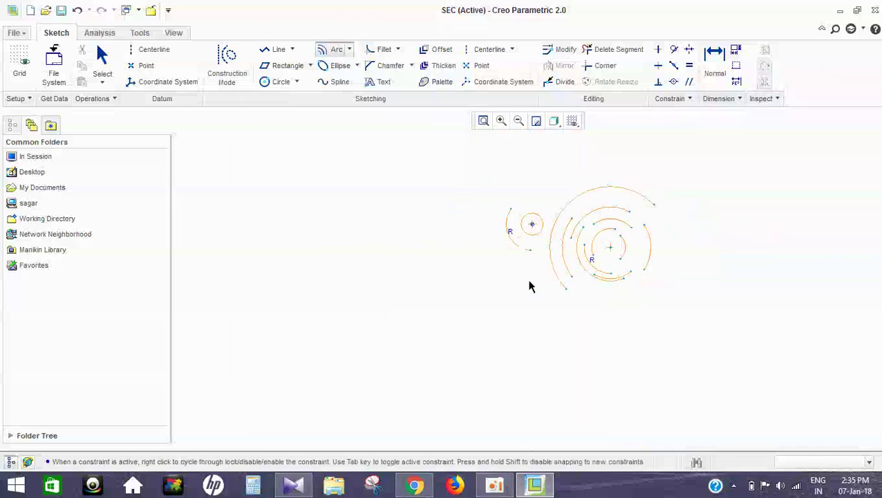
scroll(604, 209, "down", 2)
middle_click(428, 249)
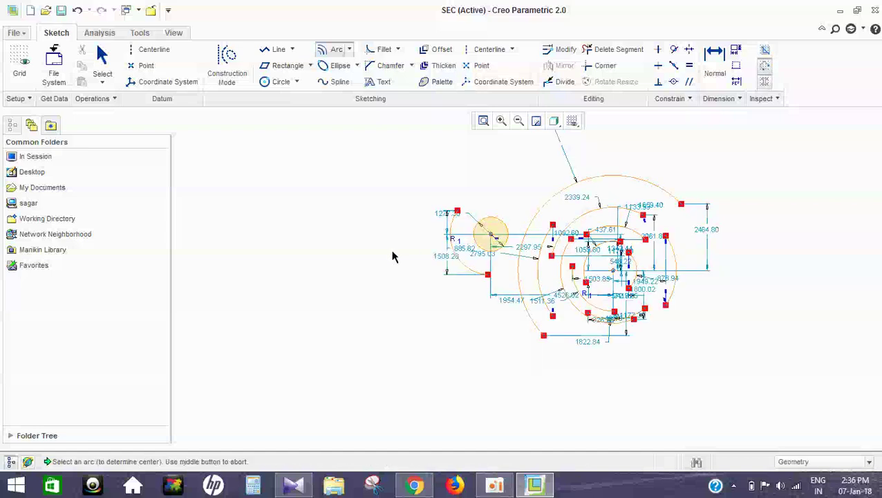
scroll(535, 270, "up", 4)
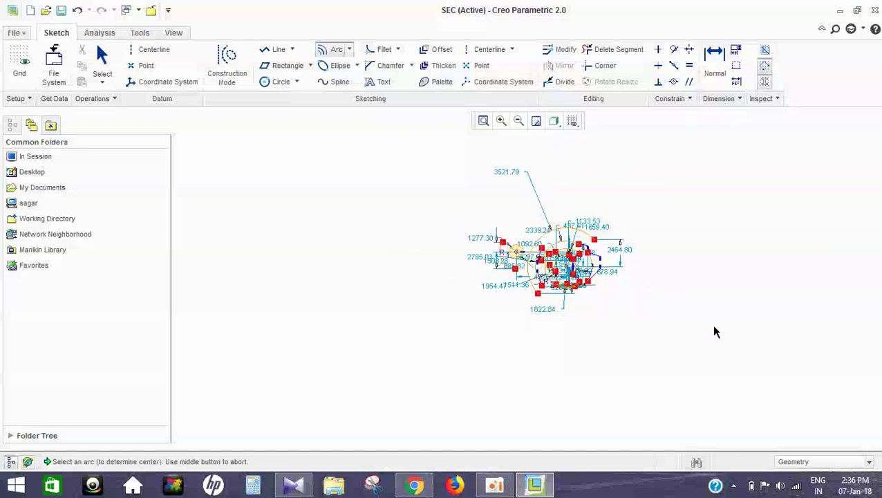
Delete the circle and all arcs, clearing the whole sketch.
middle_click(368, 121)
mouse_move(400, 161)
left_mouse_down()
mouse_move(658, 238)
mouse_move(685, 364)
left_mouse_up()
key("Delete")
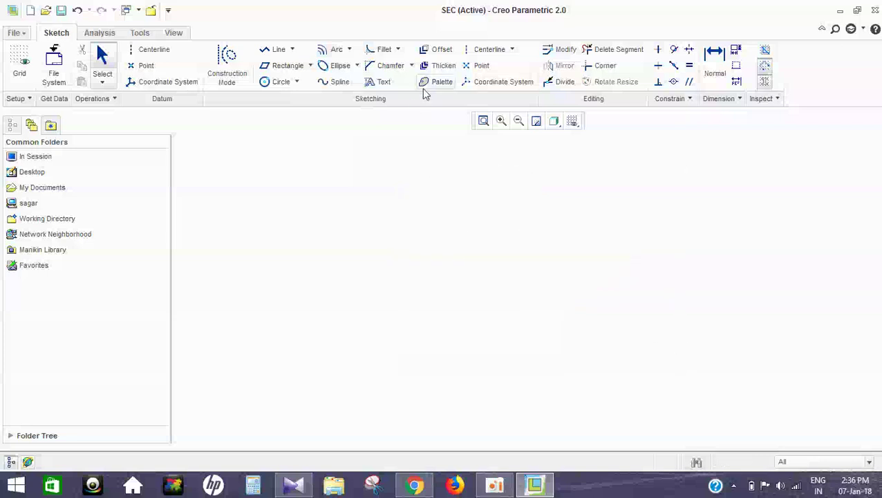
Sketch an upward Conic arc with level endpoints about 10547.3 apart and end angles of about 71.9 and 75.4 degrees.
left_click(351, 50)
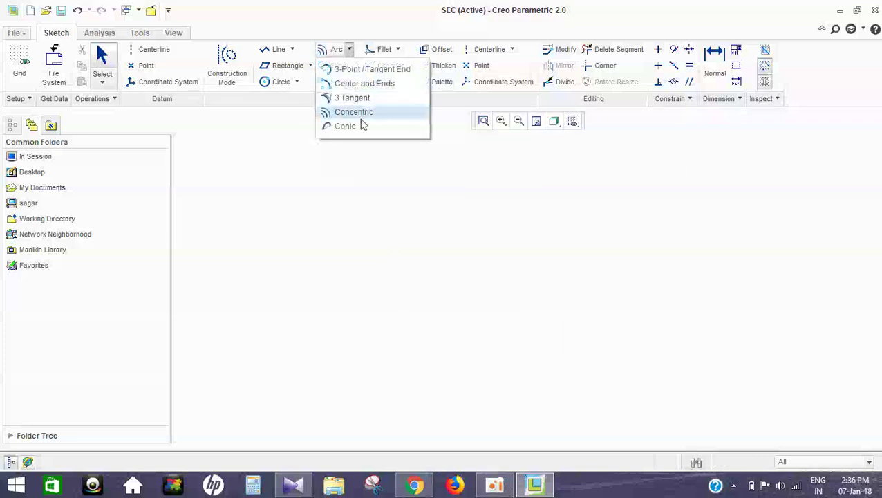
left_click(357, 128)
left_click(368, 288)
left_click(485, 288)
left_click(430, 194)
middle_click(369, 201)
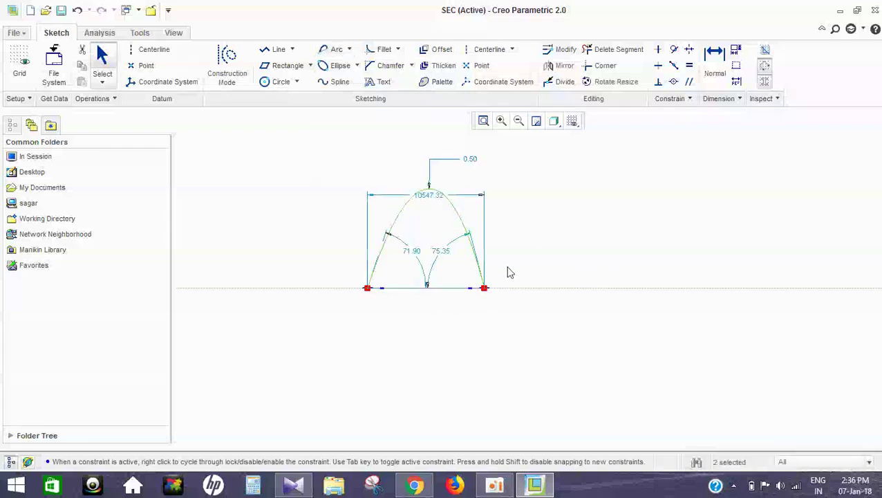
left_click(584, 210)
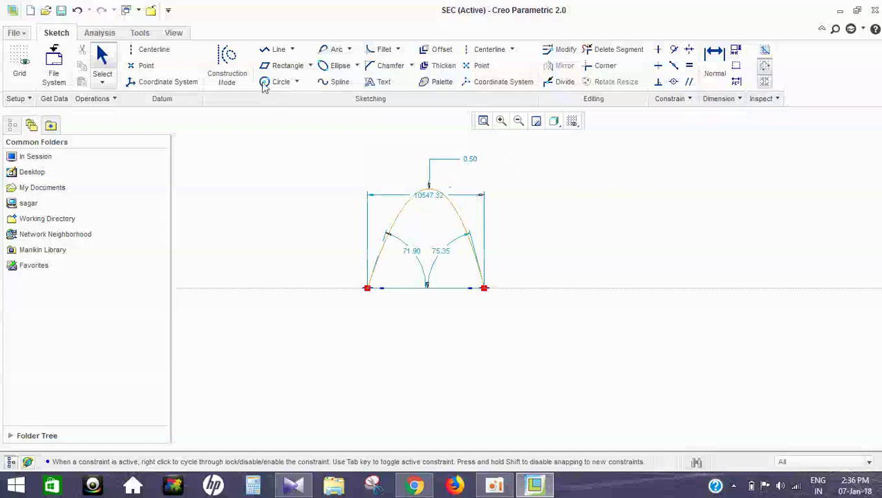
left_click(297, 81)
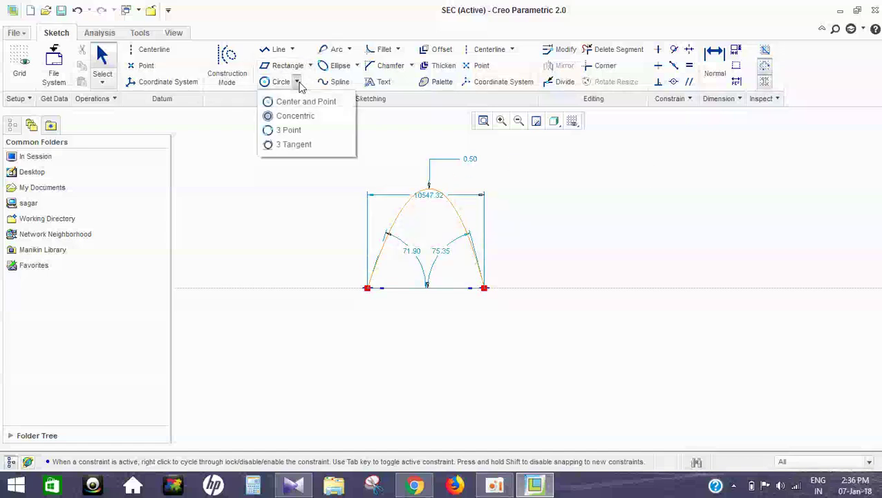
left_click(433, 144)
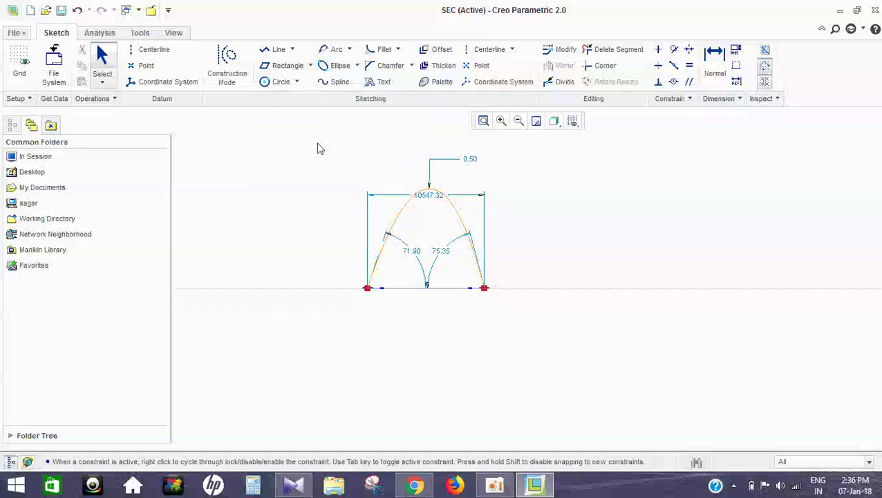
left_click(349, 49)
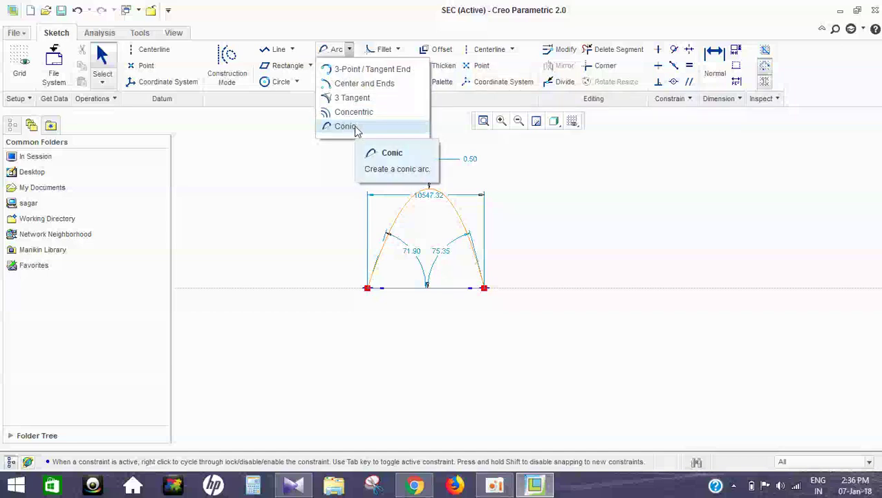
left_click(280, 184)
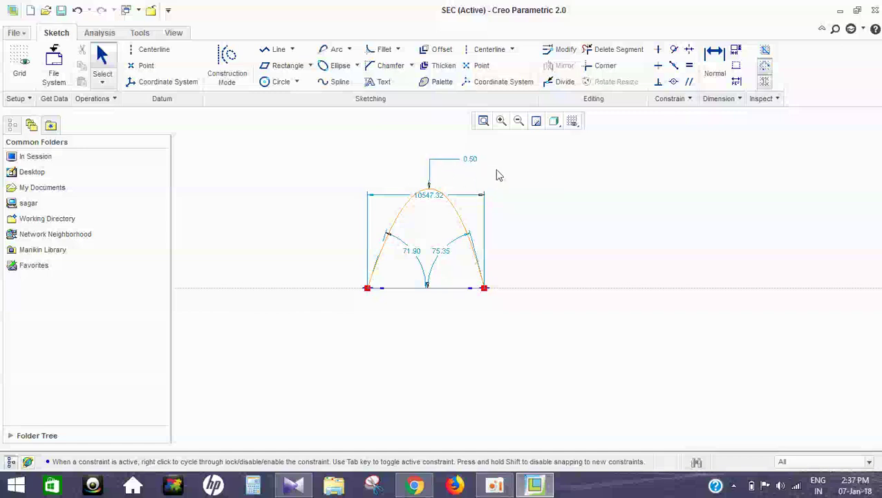
Delete the conic arc together with its dimensions, leaving the sketch empty.
left_click(357, 65)
left_click(355, 102)
mouse_move(305, 131)
left_mouse_down()
mouse_move(553, 199)
mouse_move(591, 290)
left_mouse_up()
key("Delete")
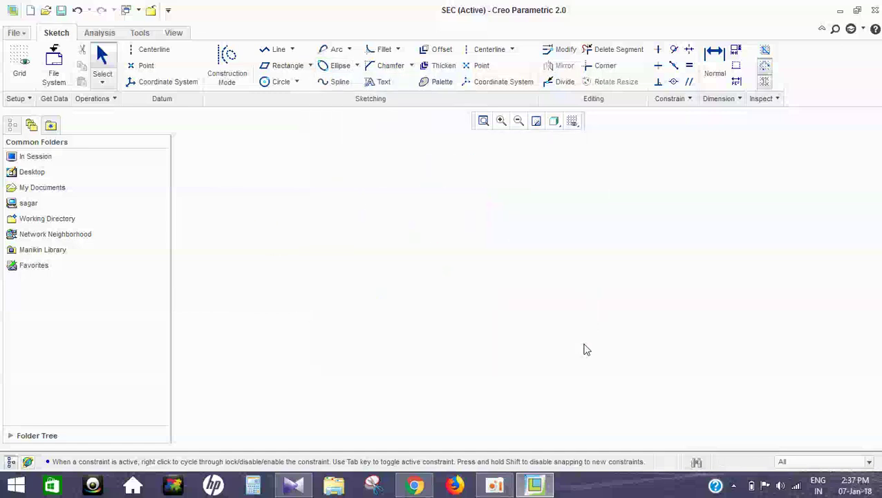
Sketch a horizontal Axis Ends Ellipse about 28126.2 wide and 10195.7 high.
left_click(356, 65)
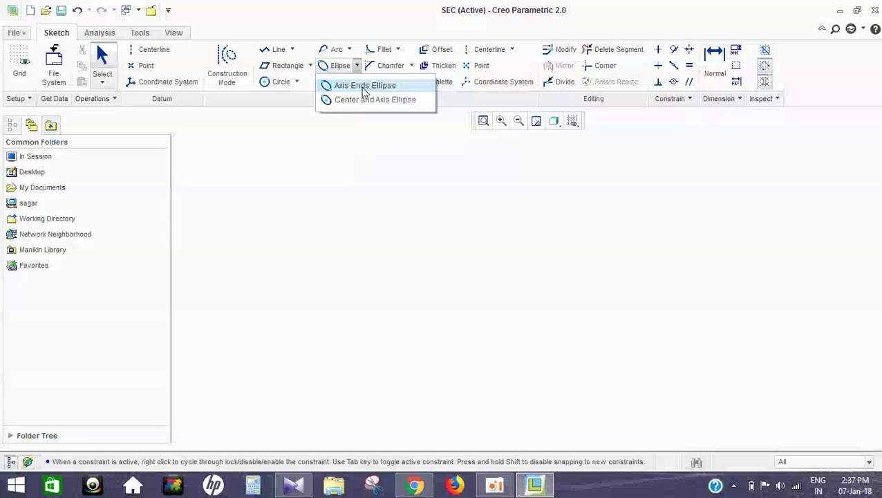
left_click(361, 87)
left_click(347, 216)
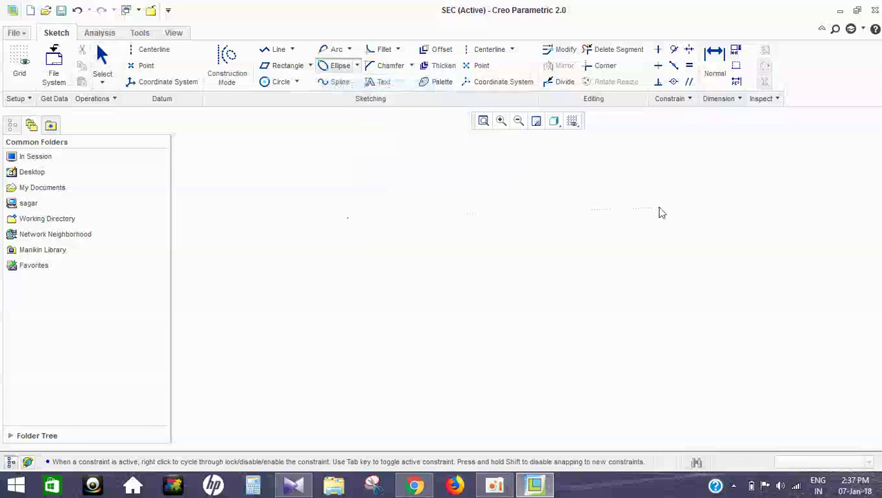
left_click(659, 219)
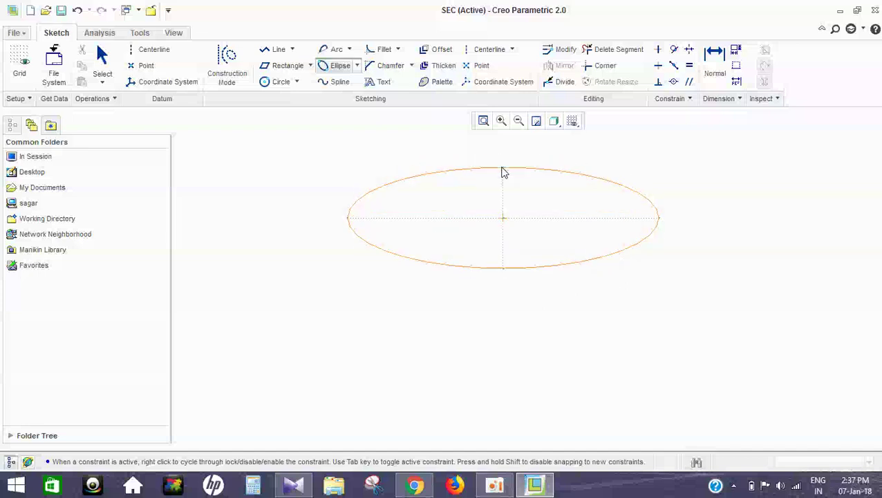
left_click(504, 163)
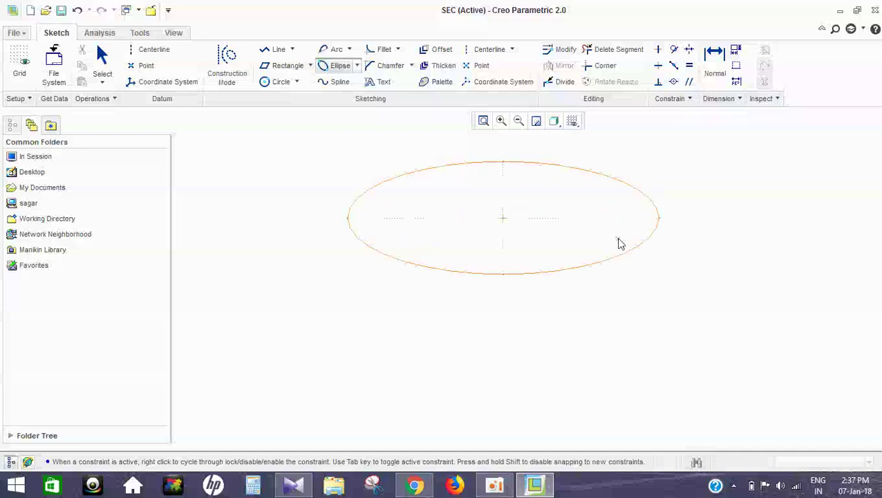
middle_click(615, 244)
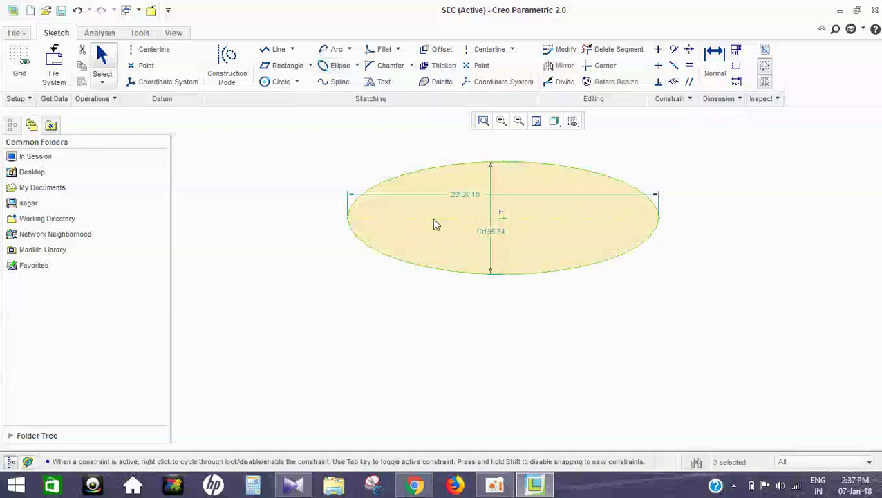
Open the ellipse's width dimension and its height dimension for editing.
left_click(465, 195)
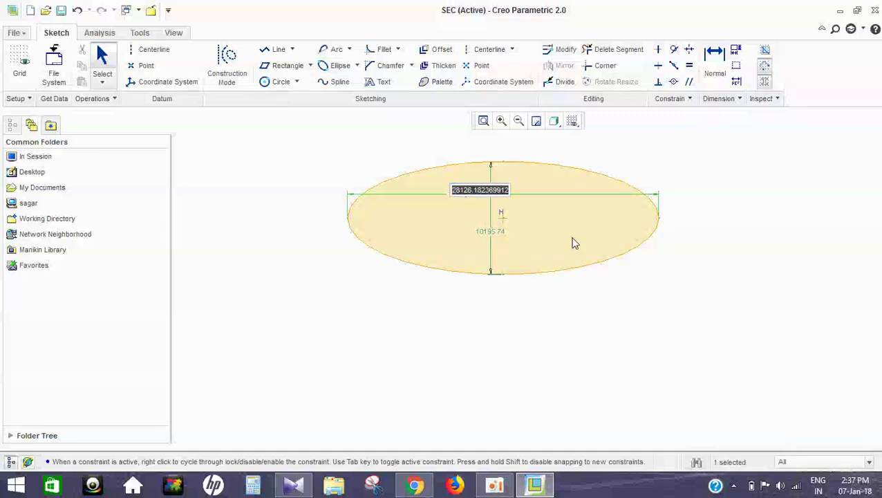
double_click(484, 232)
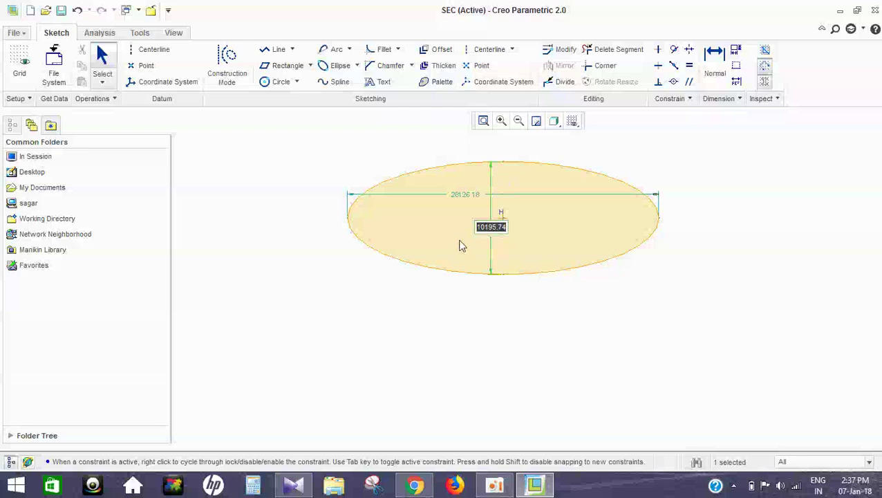
key("Escape")
left_click(408, 297)
Sketch a horizontal Center and Axis Ellipse about 29649.7 wide and 8555 high, centered about 19336.8 below the first ellipse's center.
left_click(356, 67)
left_click(355, 103)
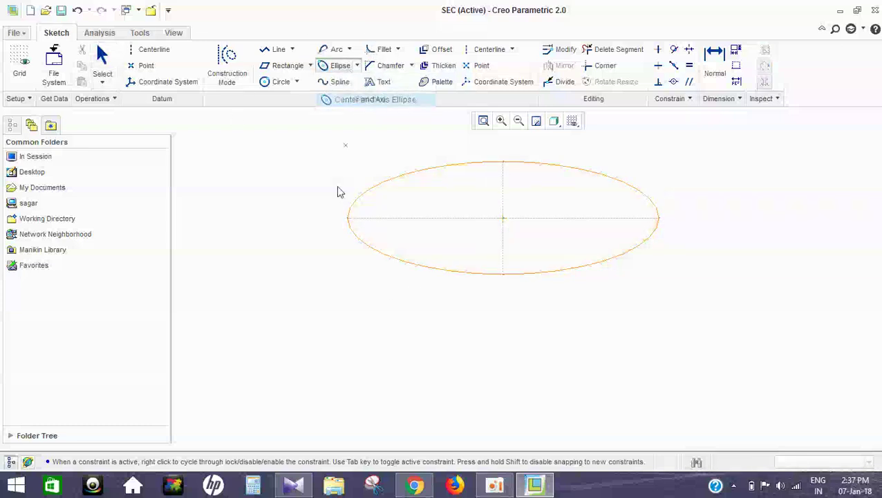
middle_click_drag(488, 275, 436, 125, "shift")
left_click(489, 282)
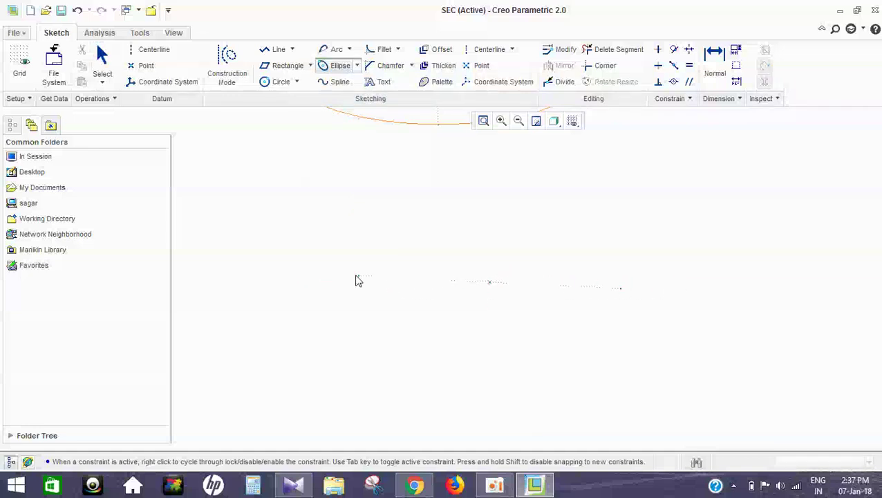
left_click(326, 282)
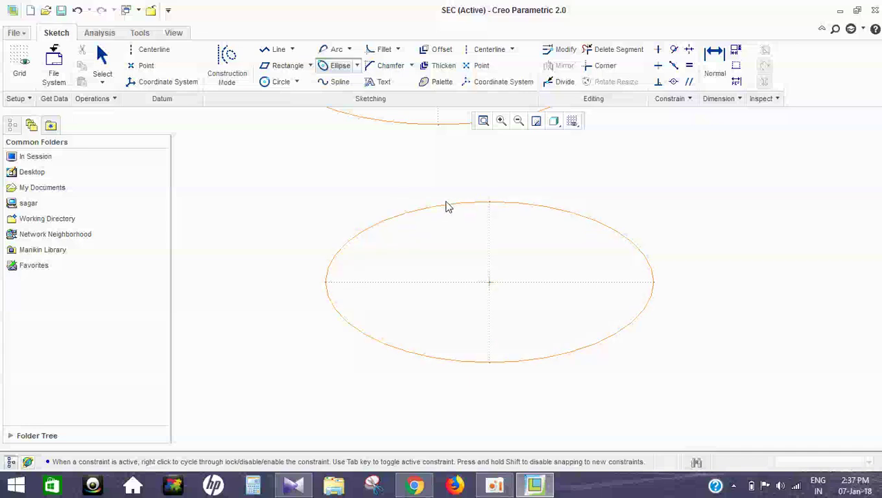
left_click(496, 236)
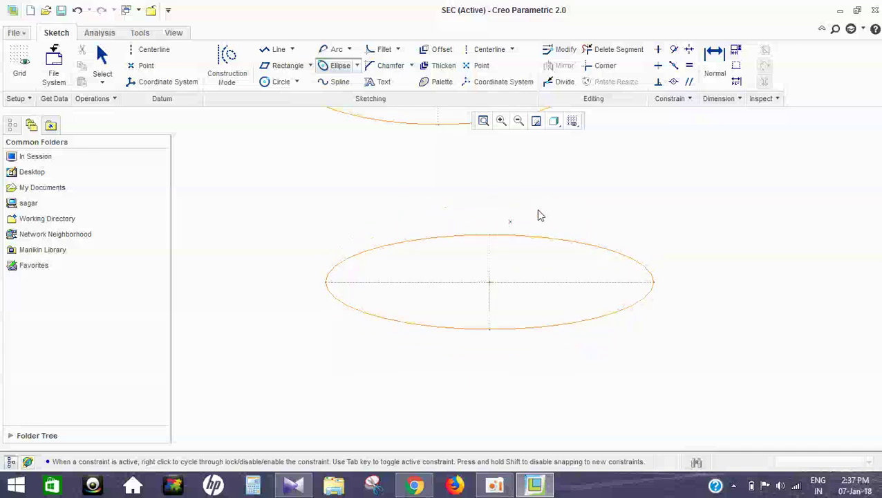
middle_click(584, 198)
scroll(553, 304, "up", 1)
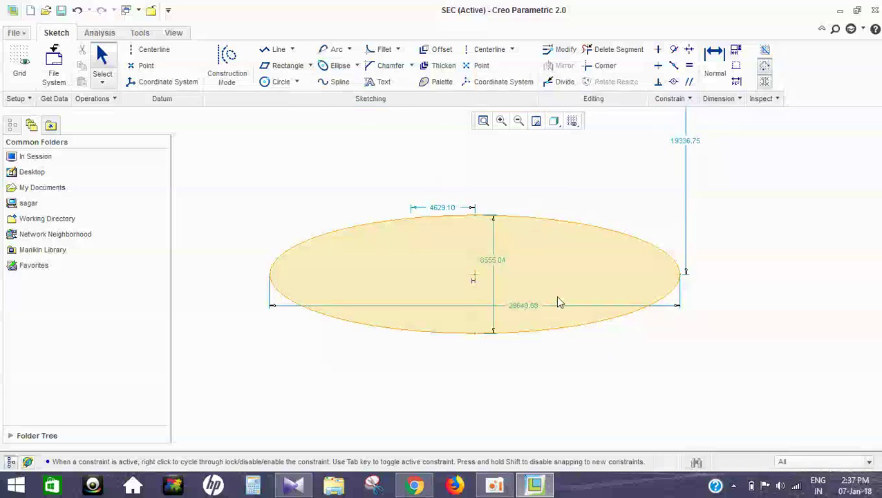
Delete both ellipses together with their dimensions.
scroll(556, 294, "down", 3)
left_click_drag(697, 350, 326, 156)
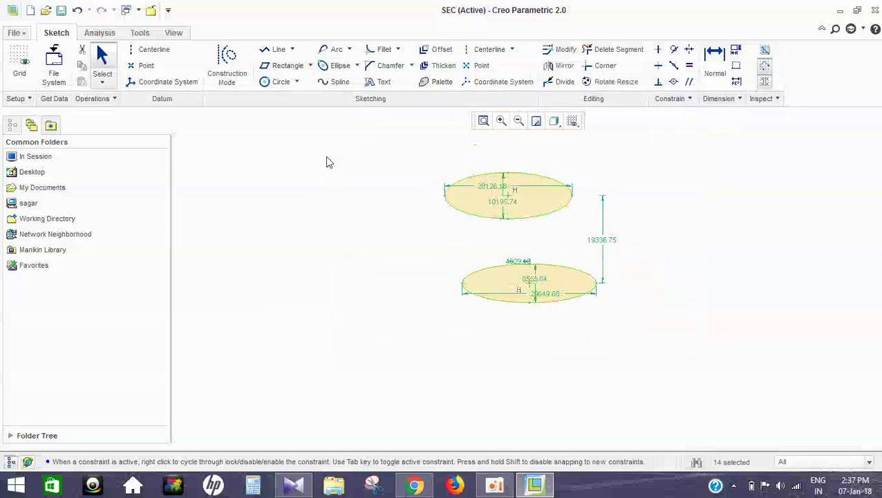
key("Delete")
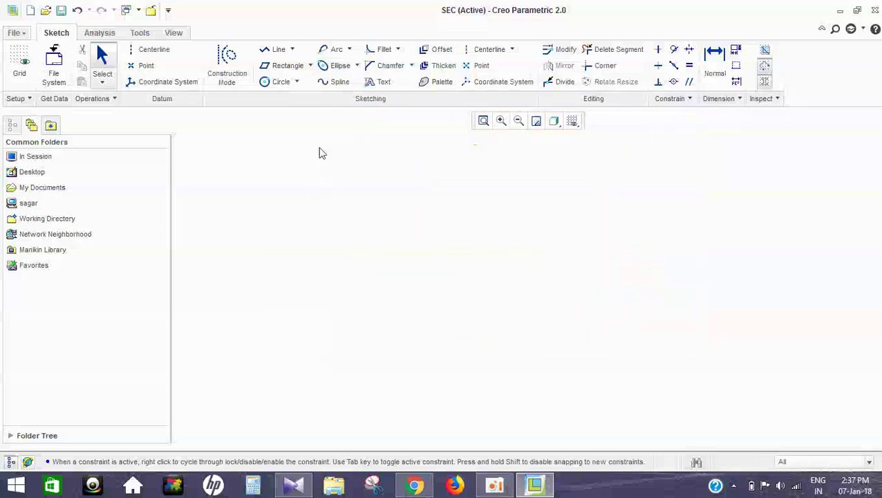
Sketch a winding open Spline through 18 points, looping back beneath itself and ending in a peak on the far right.
left_click(334, 84)
left_click(245, 237)
left_click(289, 200)
left_click(327, 244)
left_click(348, 302)
left_click(445, 290)
left_click(450, 223)
left_click(536, 207)
left_click(575, 279)
left_click(491, 340)
left_click(392, 358)
left_click(304, 356)
left_click(373, 391)
left_click(465, 397)
left_click(582, 378)
left_click(636, 320)
left_click(658, 259)
left_click(705, 203)
left_click(766, 255)
middle_click(767, 304)
middle_click(662, 356)
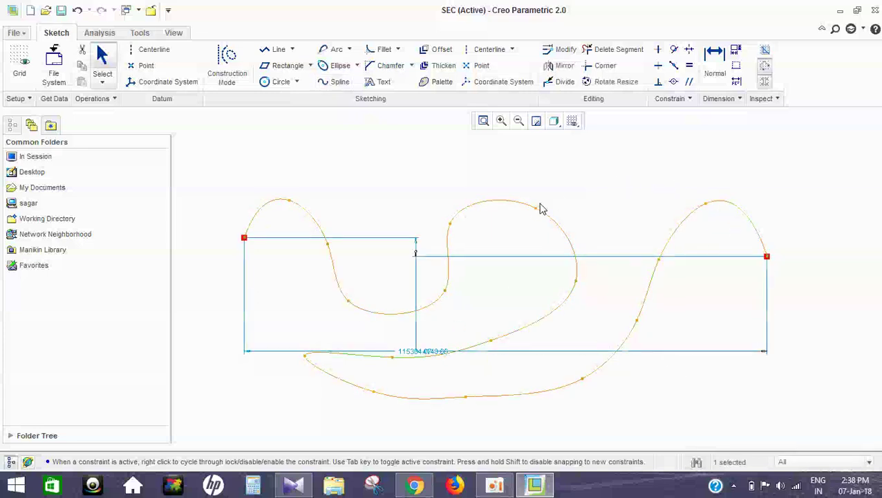
Reshape the spline by moving its interpolation points, lowering the seventh and raising the fourth into a peak, and delete the spline.
left_click_drag(539, 210, 503, 237)
left_click_drag(349, 306, 369, 193)
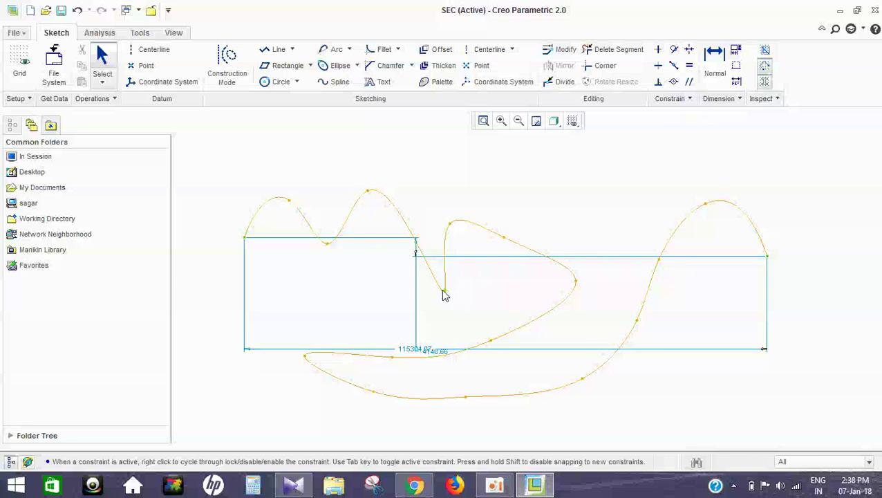
middle_click_drag(445, 296, 418, 267)
left_click(555, 242)
key("Delete")
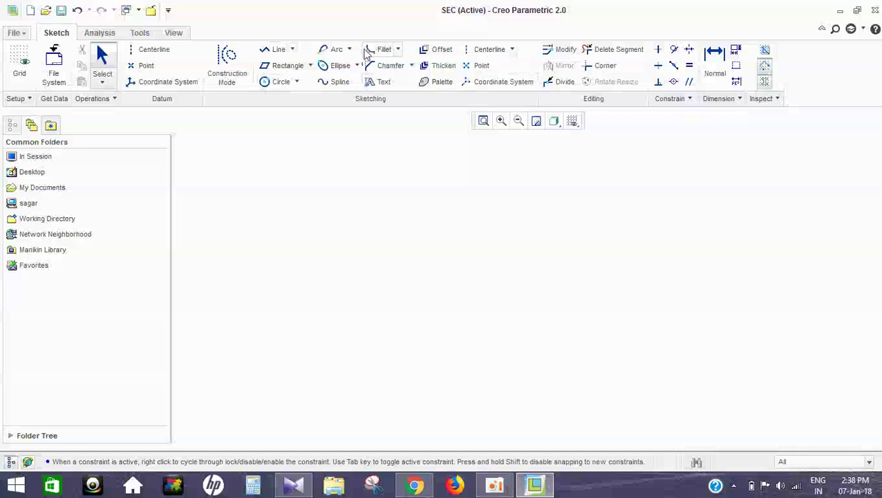
left_click(512, 51)
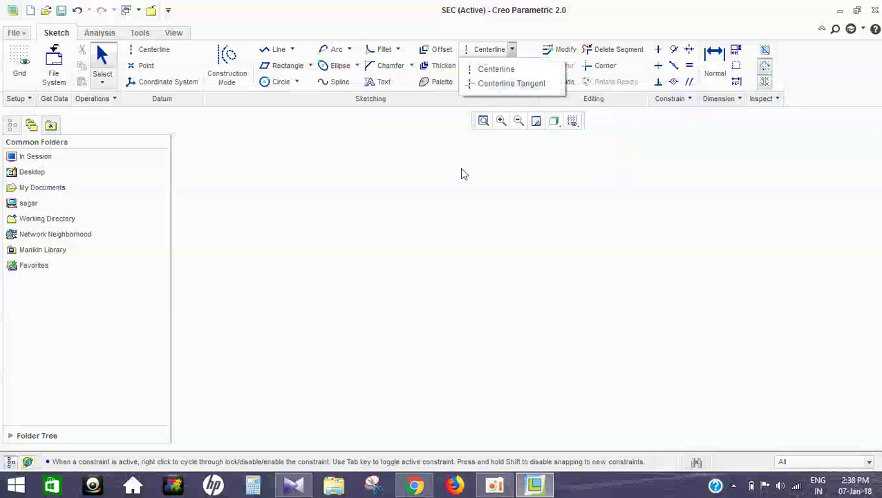
left_click(463, 174)
left_click(513, 51)
left_click(454, 175)
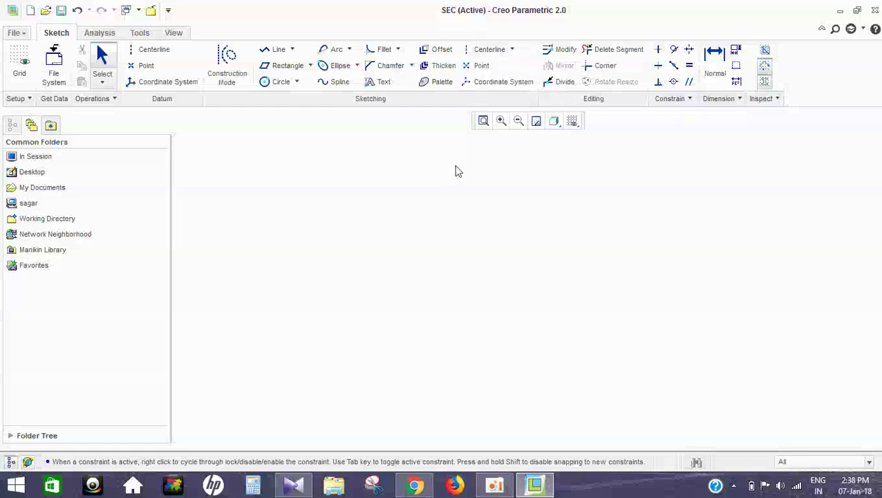